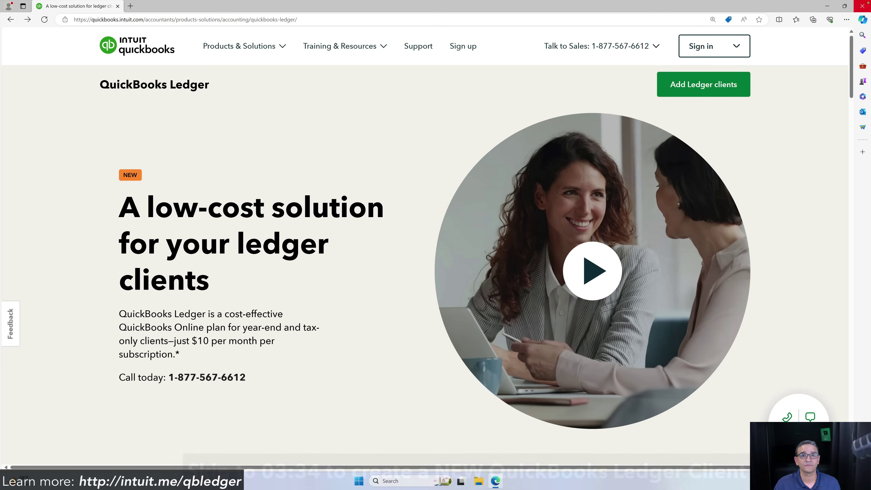
Go to quickbooks.intuit.com/accountants/proadvisor/ and start the free ProAdvisor sign-up.
click(60, 18)
text(https://quickbooks.intuit.com/accountants/proadvisor/)
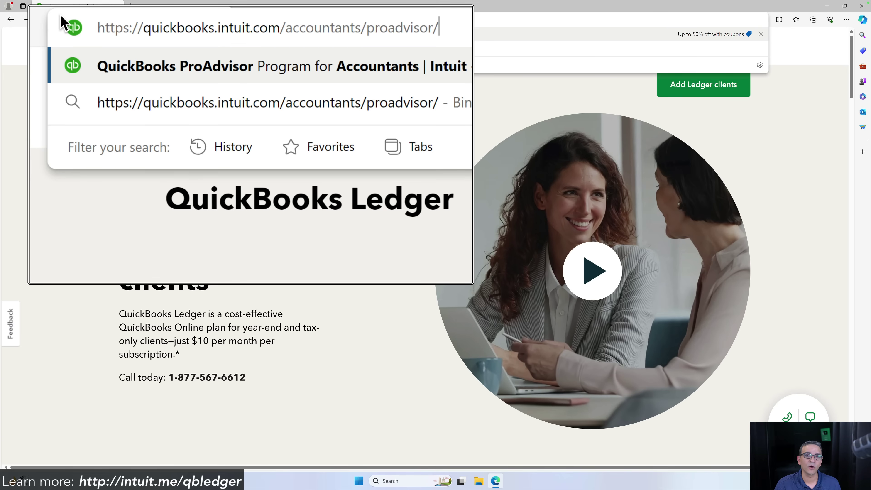
key(Return)
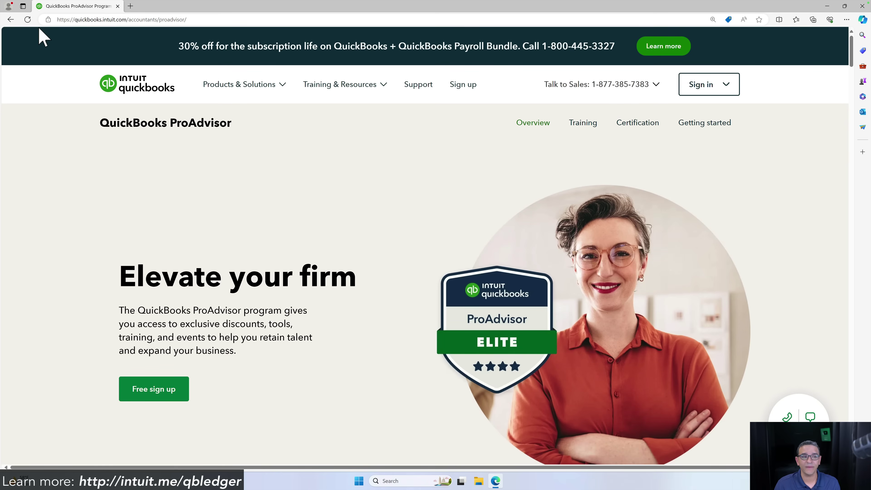
scroll(116, 425, down, 3)
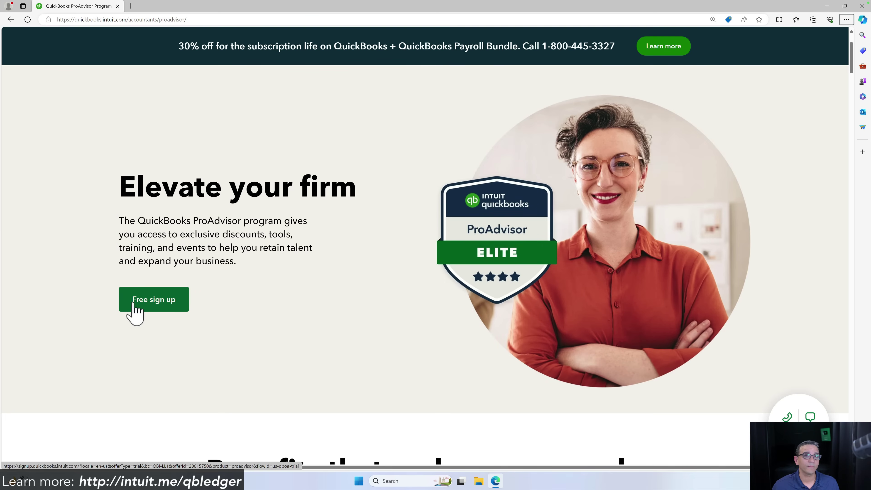
click(136, 302)
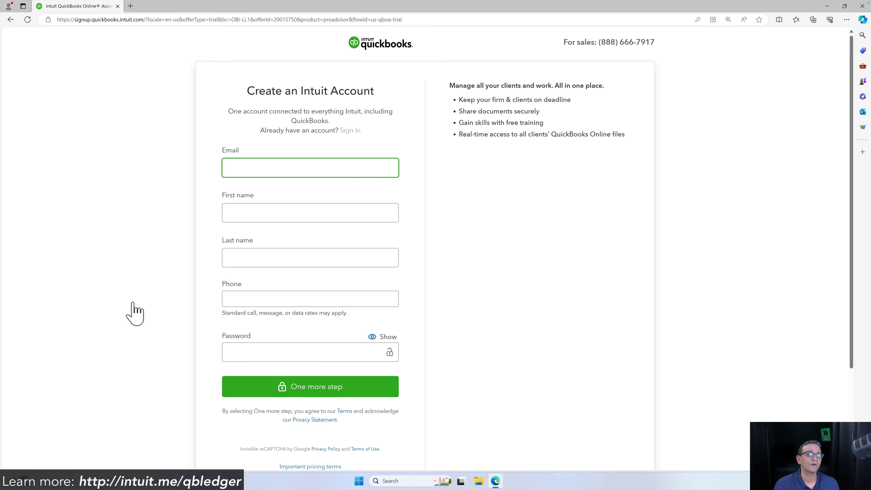
Create the Intuit account with the e-mail, first and last name, phone number and account password, and dismiss the welcome greeting.
click(271, 208)
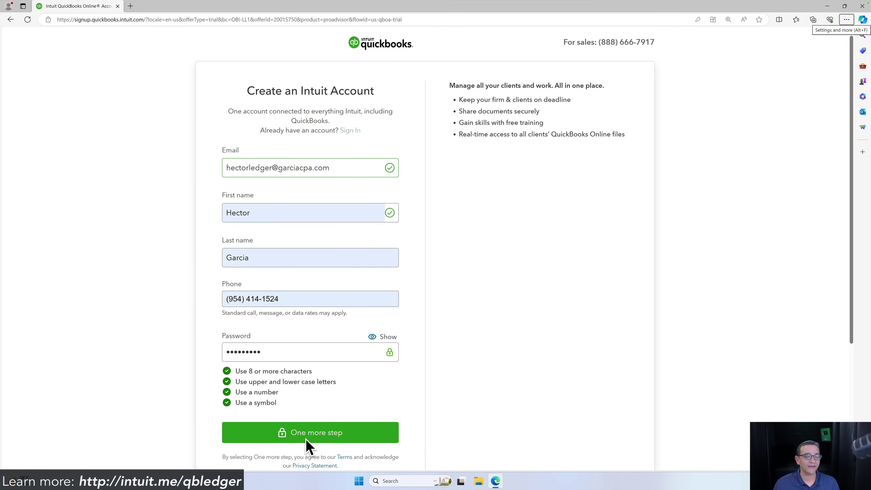
click(312, 435)
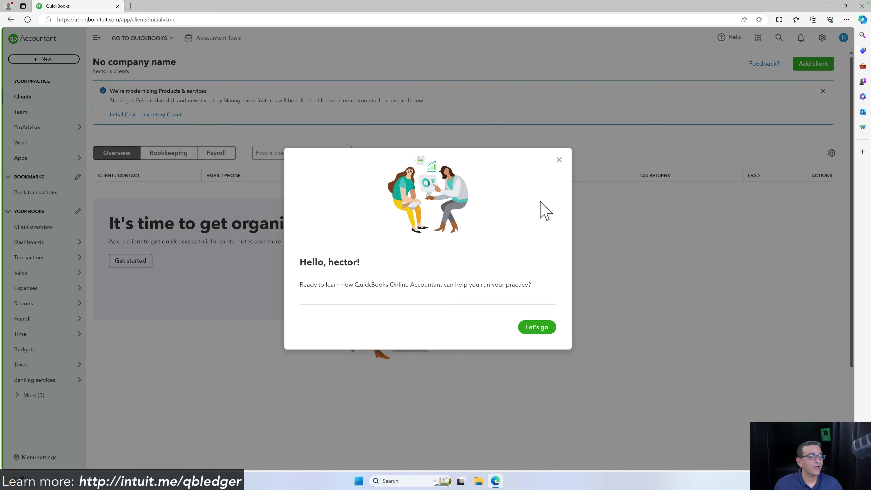
click(559, 160)
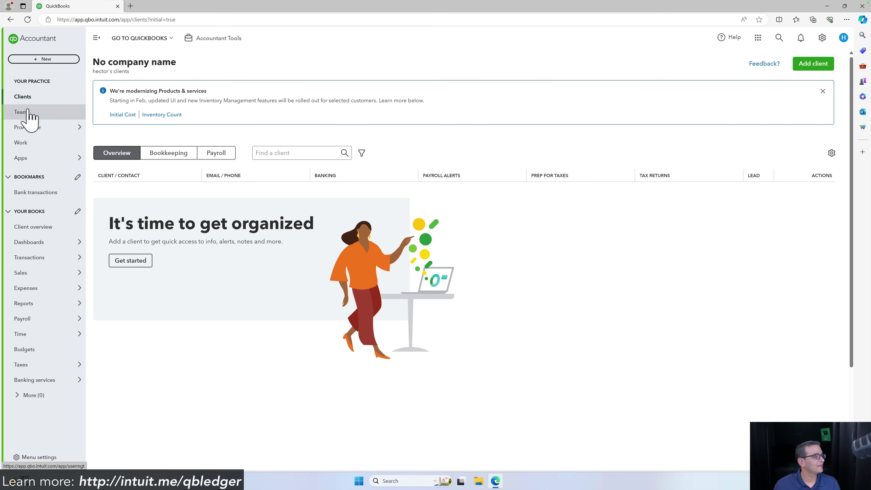
Open the practice's client list.
mouse_move(28, 129)
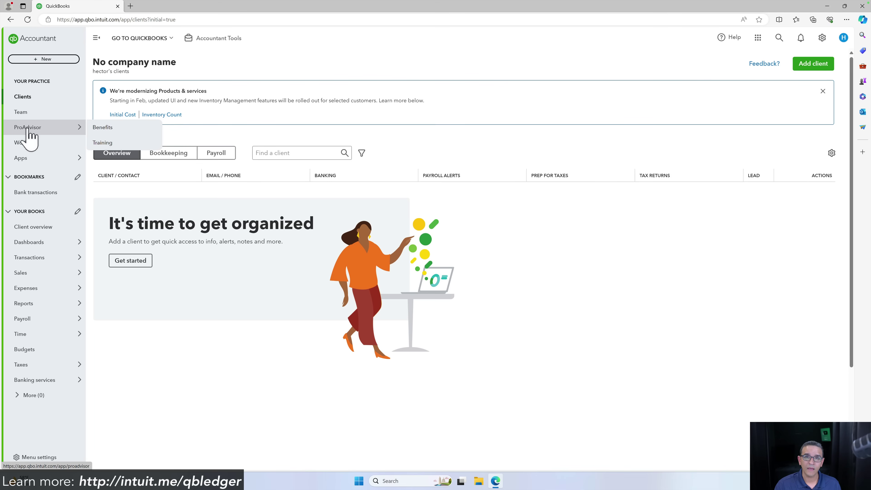
key(ctrl+plus)
key(ctrl+plus)
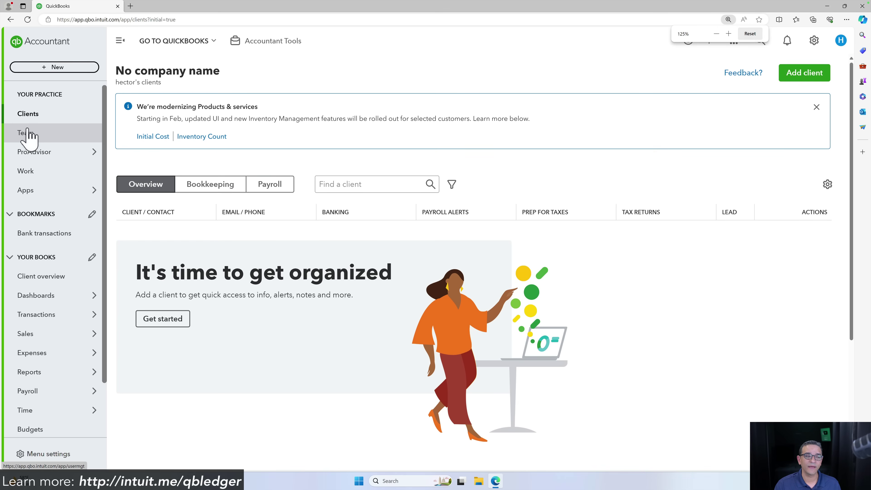
click(28, 116)
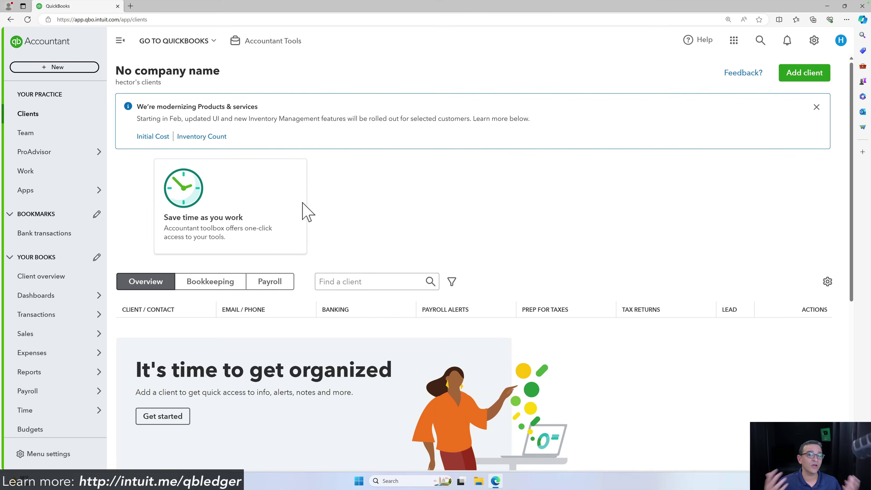
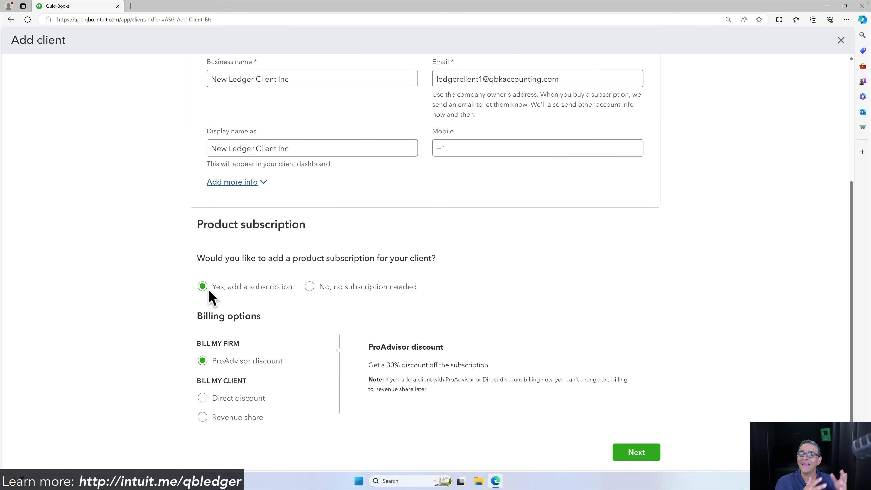
Choose to add a subscription for New Ledger Client Inc, billed to the firm with the ProAdvisor discount, and continue to product selection.
click(310, 287)
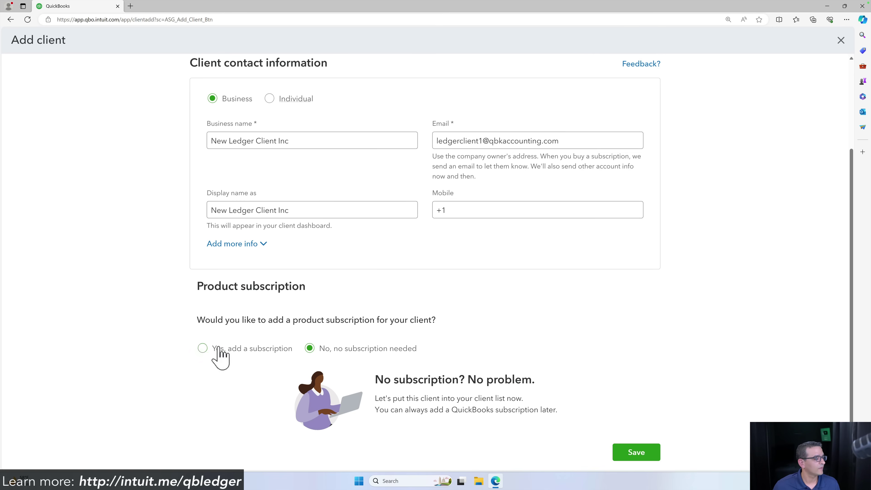
click(202, 348)
scroll(381, 367, down, 1)
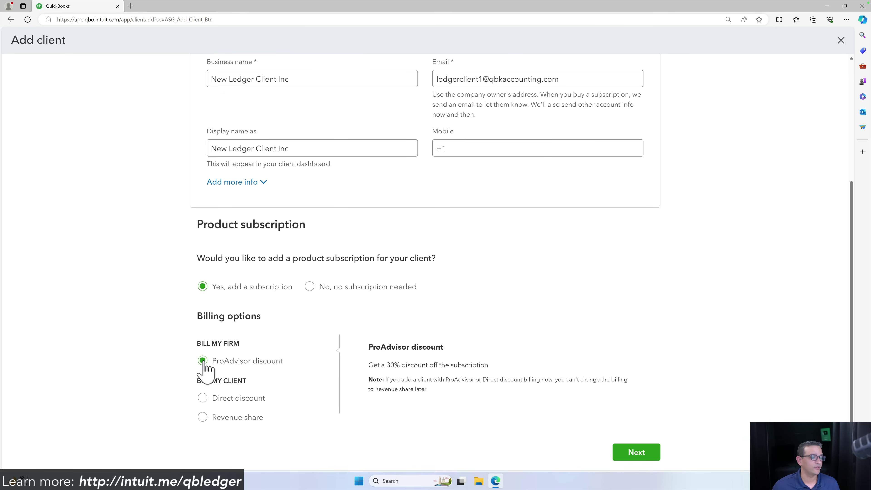
click(649, 458)
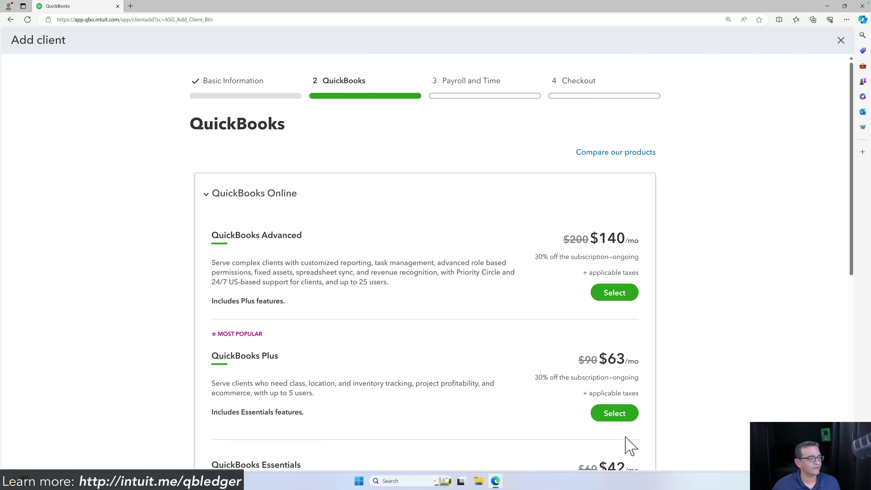
Select the QuickBooks Ledger plan for the client and continue to the payroll and time options.
scroll(256, 277, down, 1)
scroll(257, 278, down, 3)
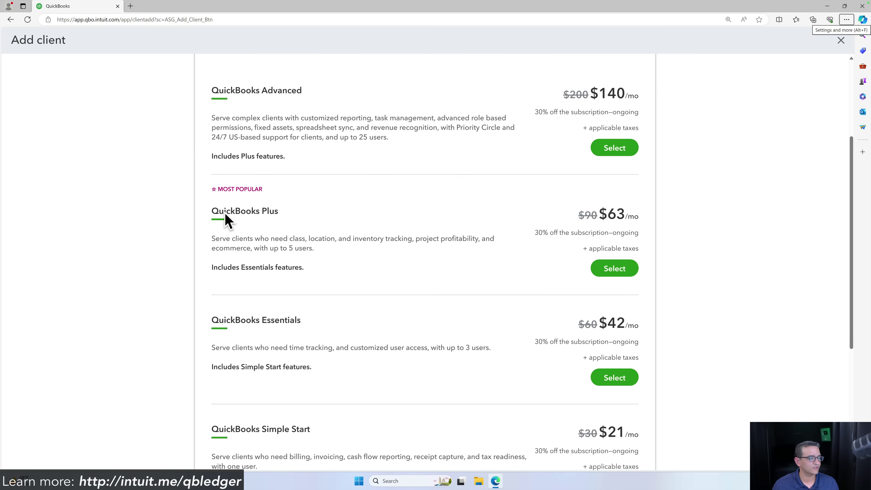
scroll(226, 221, down, 4)
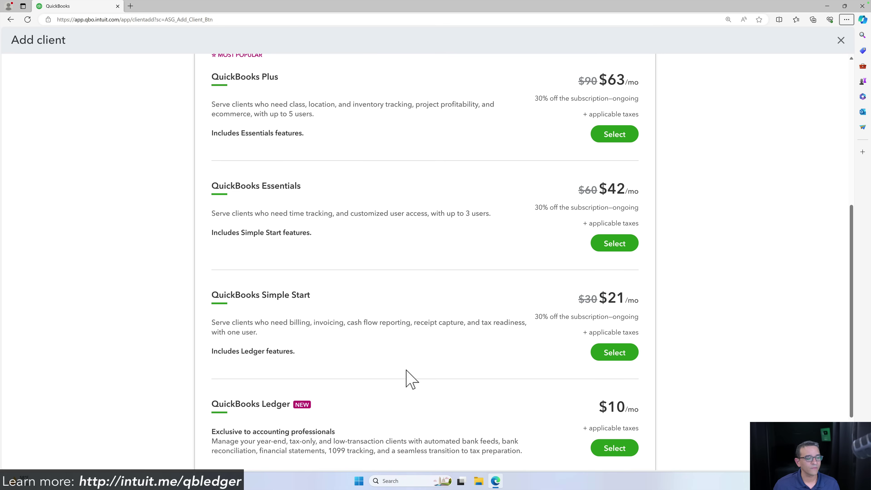
scroll(408, 379, down, 3)
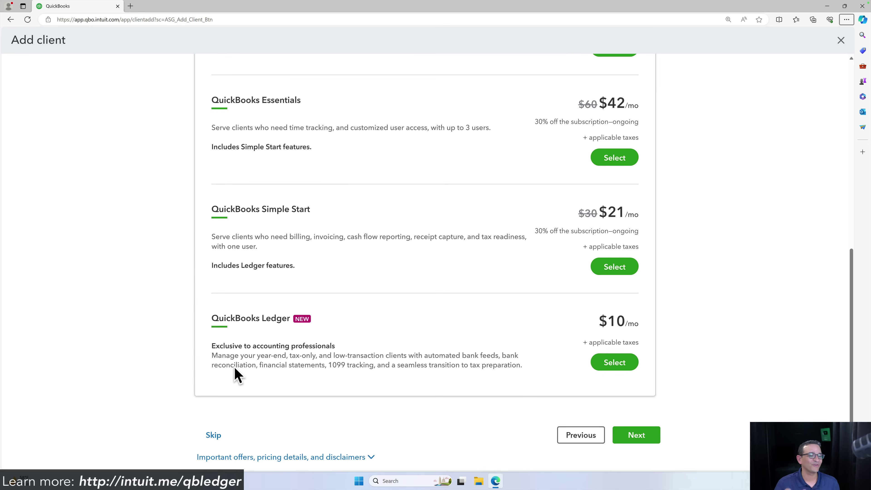
click(622, 365)
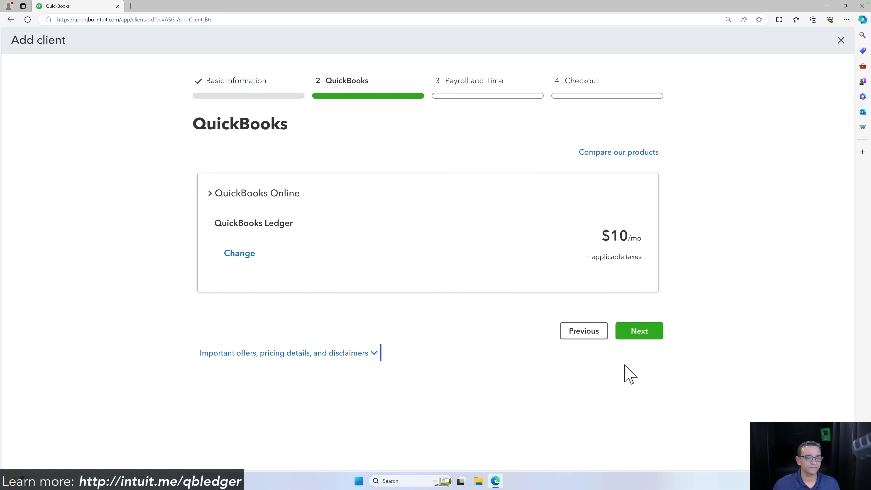
click(646, 330)
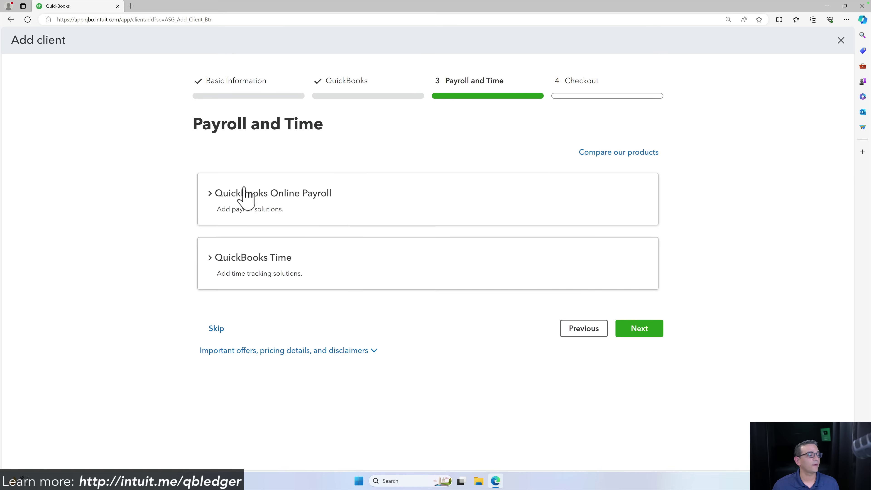
Review the QuickBooks Online Payroll and QuickBooks Time plans and continue to checkout without adding either.
click(248, 193)
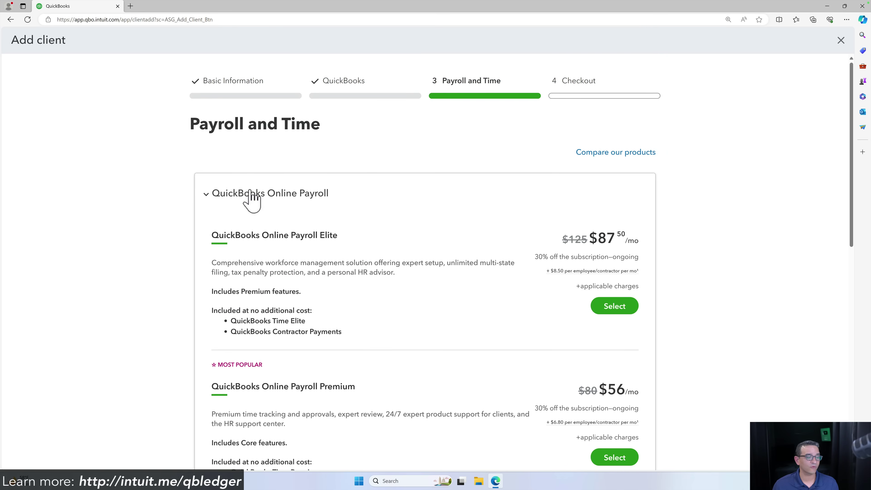
click(250, 193)
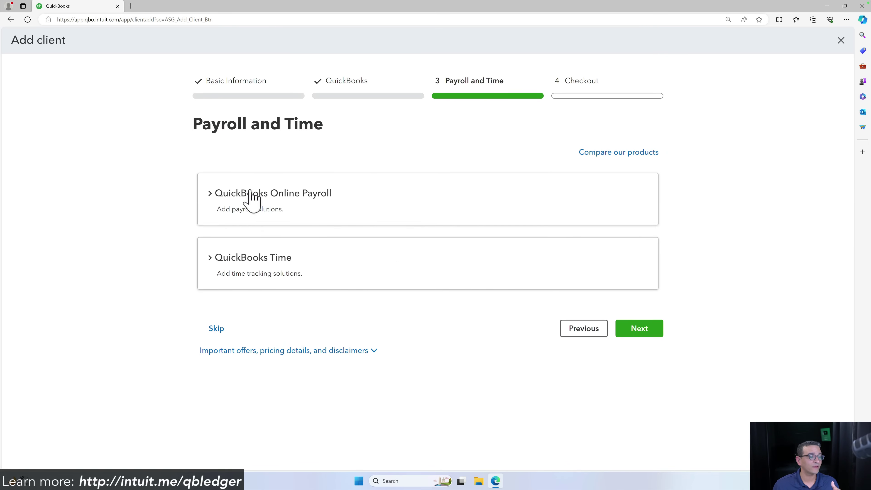
click(261, 255)
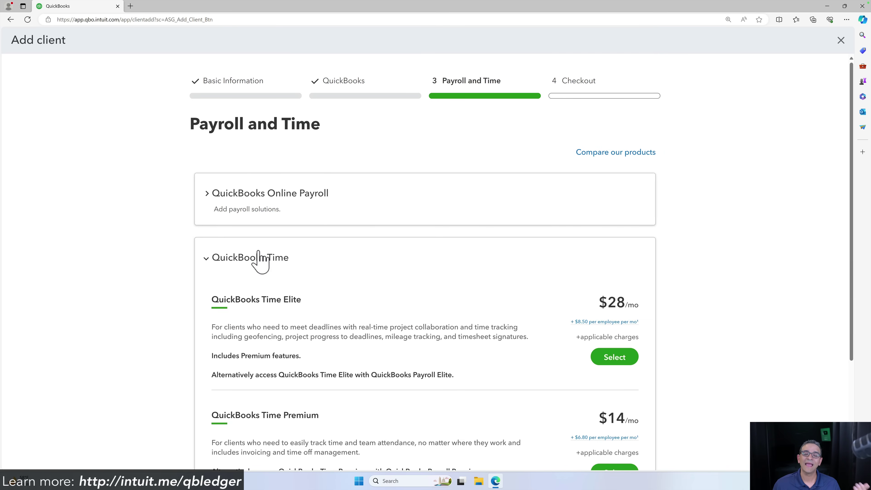
click(259, 257)
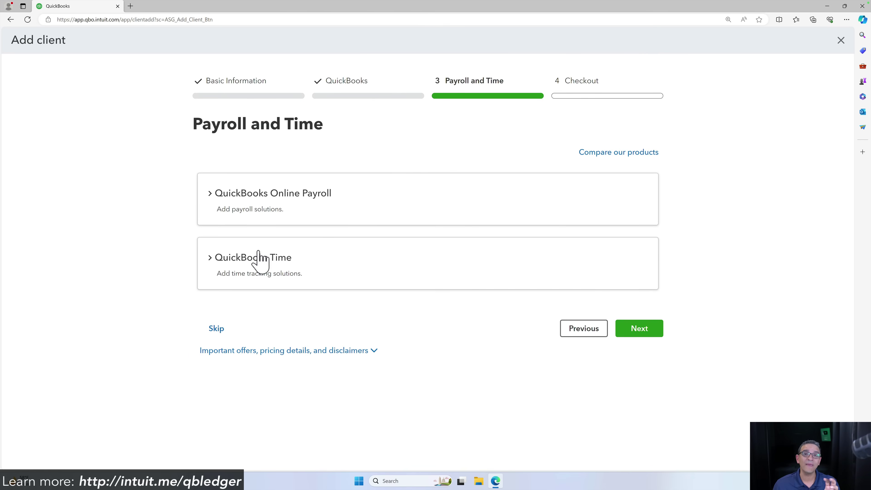
click(643, 331)
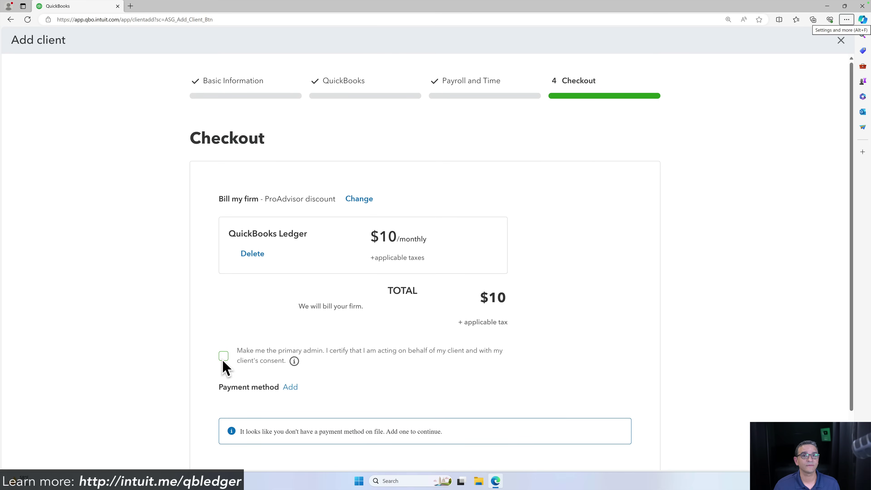
Add PayPal as the firm's payment method, place the QuickBooks Ledger order and finish adding the client.
key(ctrl+plus)
scroll(222, 359, down, 3)
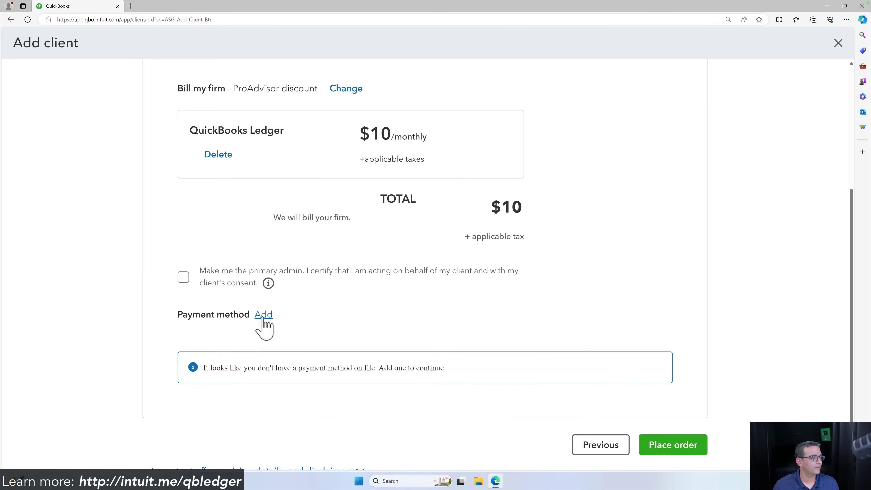
click(263, 315)
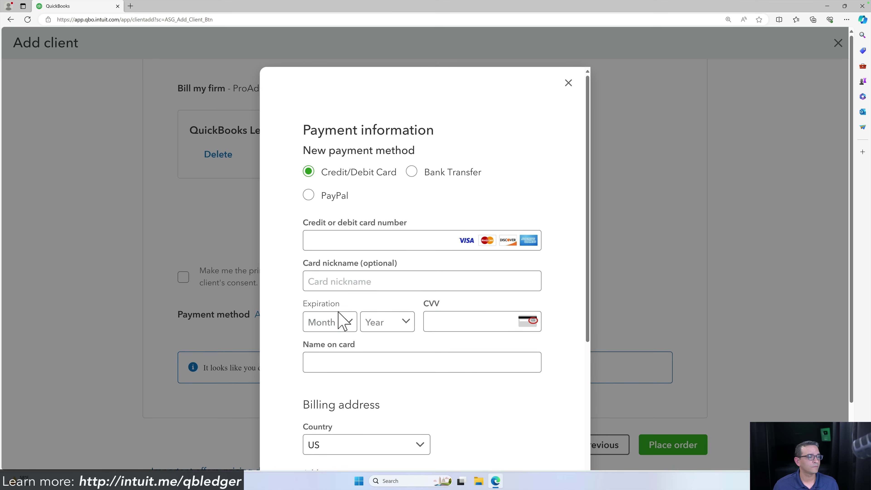
key(ctrl+minus)
scroll(359, 335, up, 1)
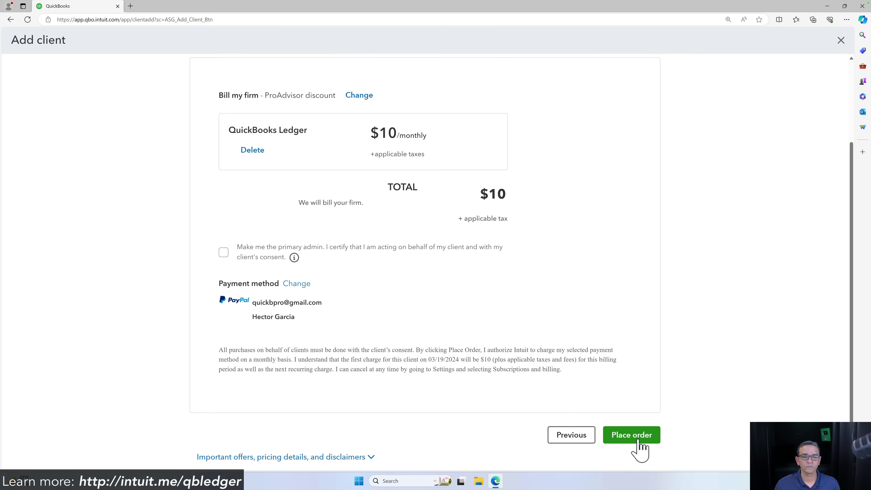
click(638, 441)
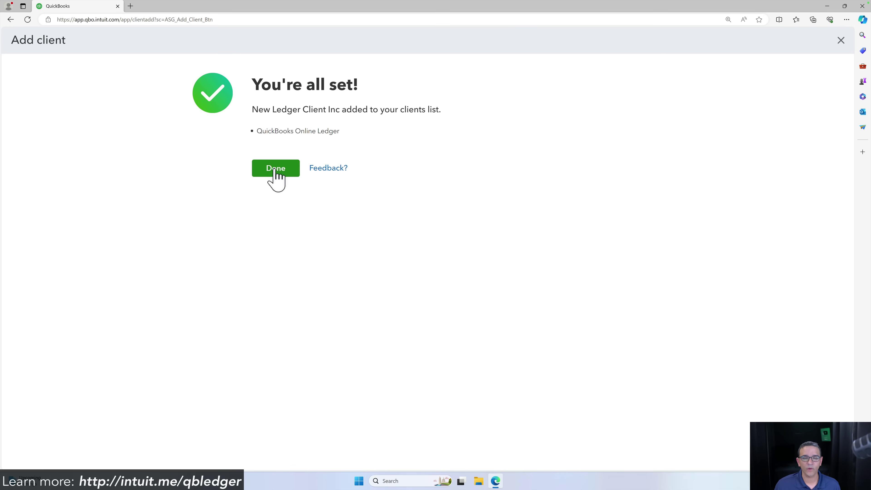
click(275, 170)
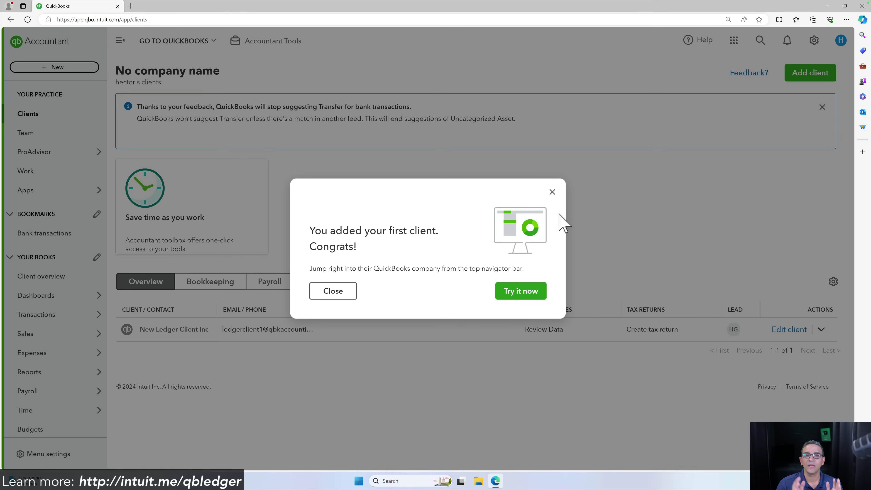
Dismiss the first-client message and open New Ledger Client Inc's QuickBooks company from its client record.
click(552, 192)
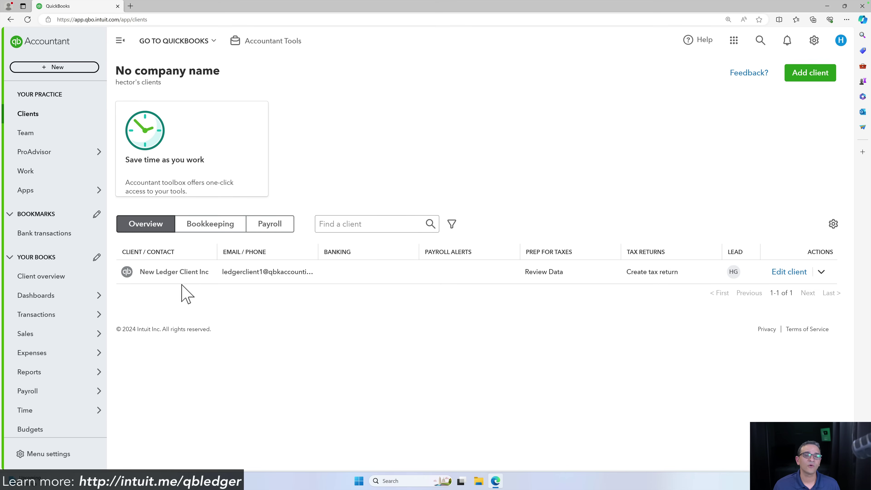
click(147, 276)
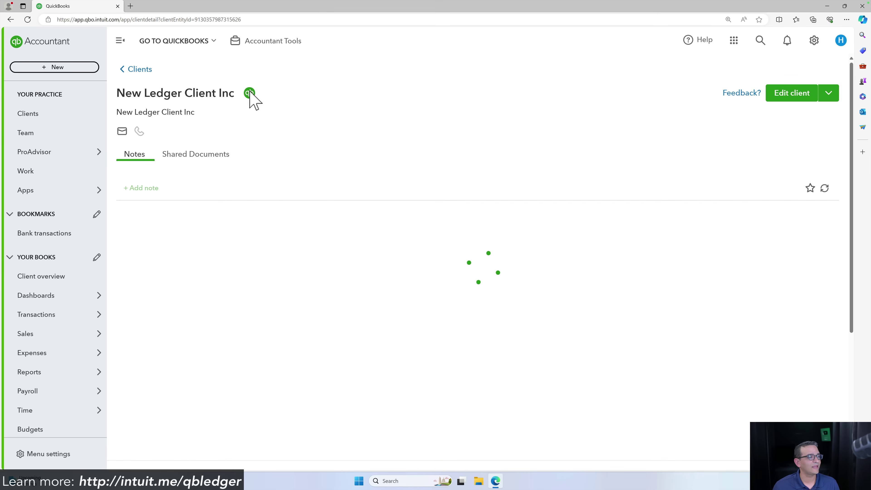
click(250, 94)
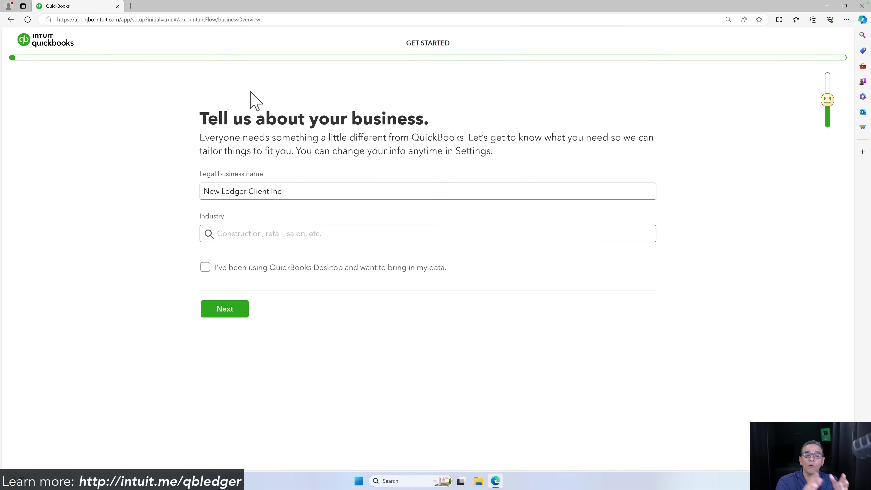
Set the company's industry to a wholesale category and continue the setup.
click(233, 237)
text(wholesale)
click(233, 254)
click(224, 309)
Confirm Corporation as the business type and complete the setup to reach the company's homepage.
click(288, 324)
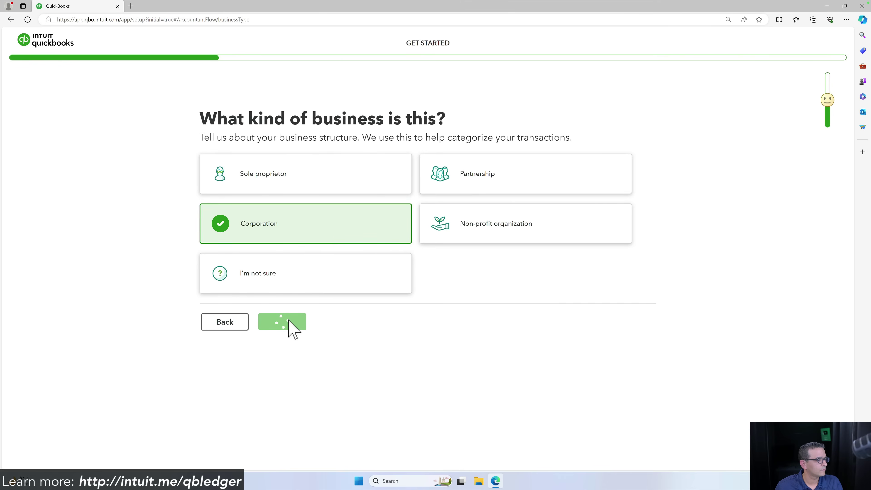
click(288, 274)
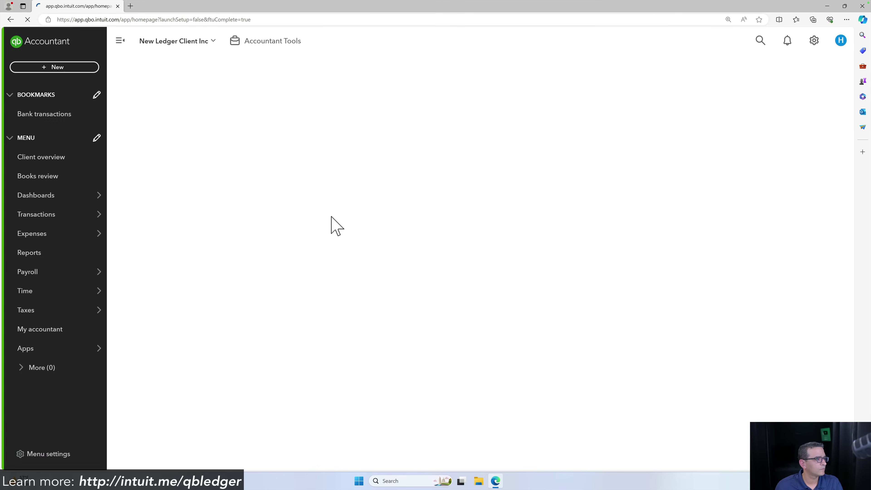
key(ctrl+plus)
key(ctrl+plus)
key(ctrl+plus)
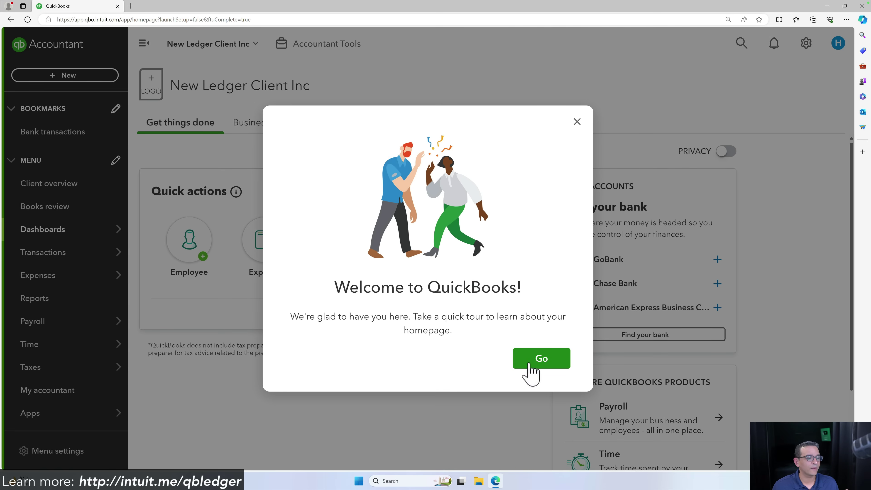
Dismiss the homepage welcome tour and look over the transaction types available for creation in the client's company.
click(537, 360)
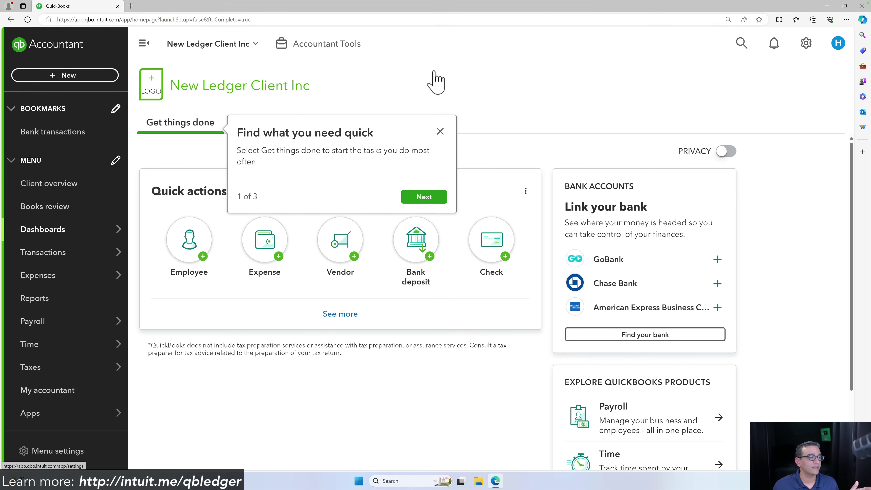
click(440, 131)
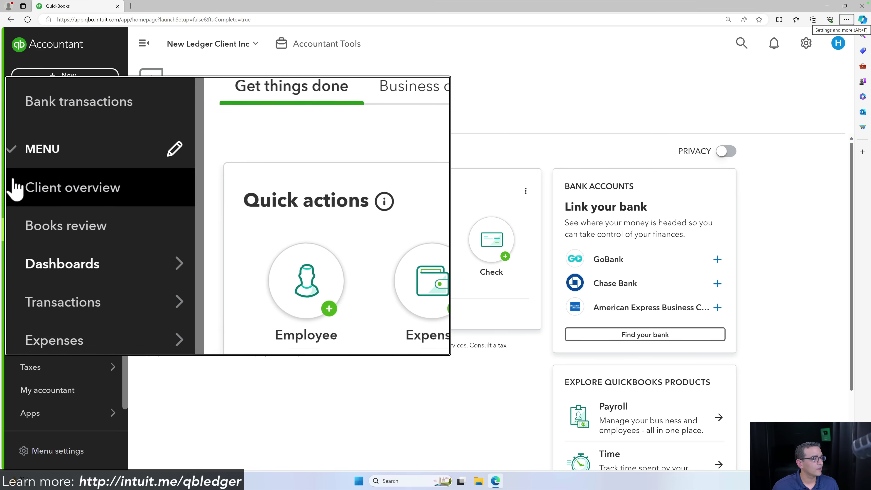
mouse_move(24, 317)
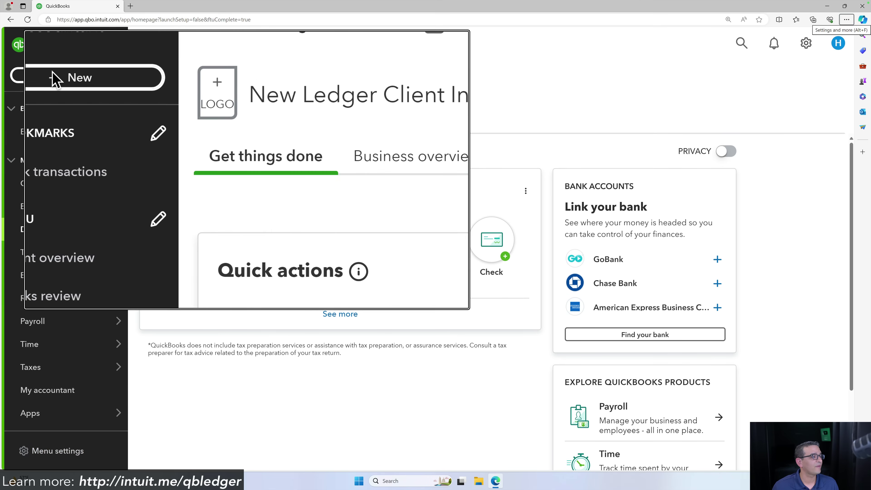
click(21, 77)
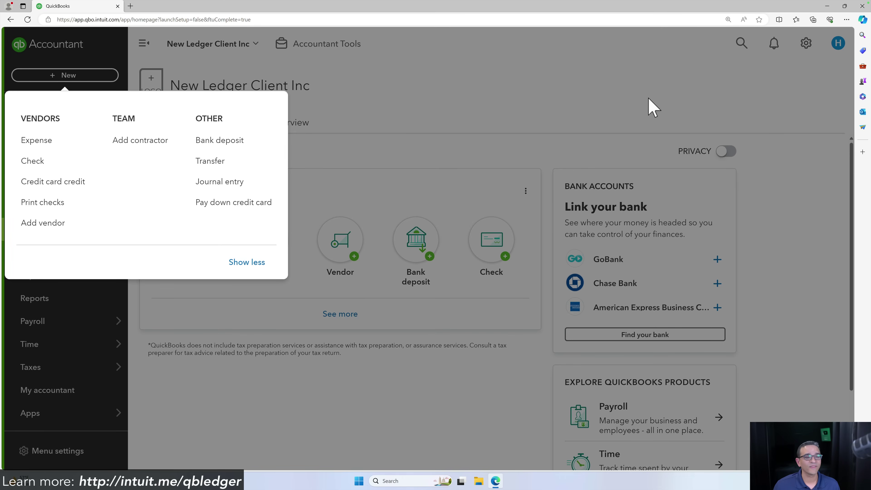
click(651, 107)
Open the company's account settings, complete the required Company Profile contact and address details, and save them.
click(806, 44)
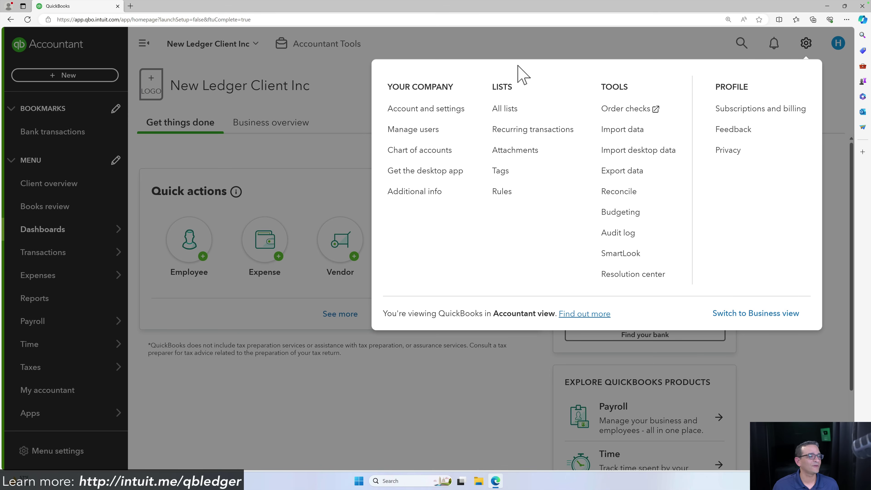
click(408, 115)
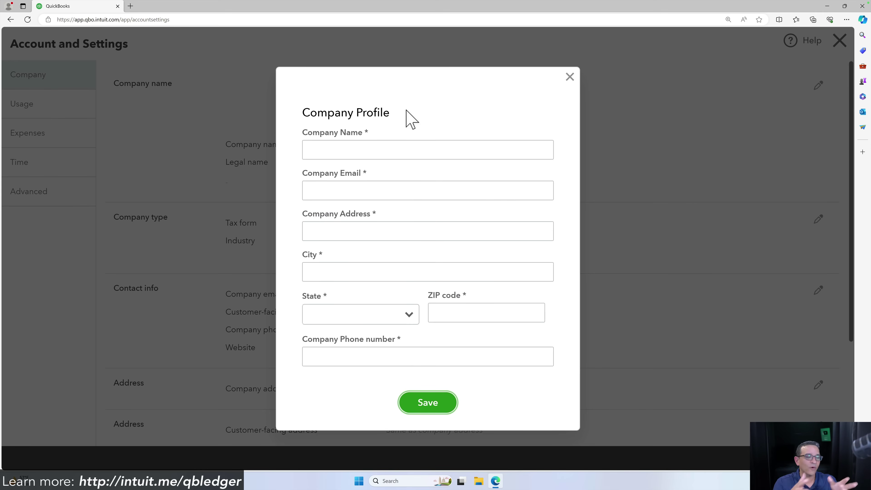
click(431, 403)
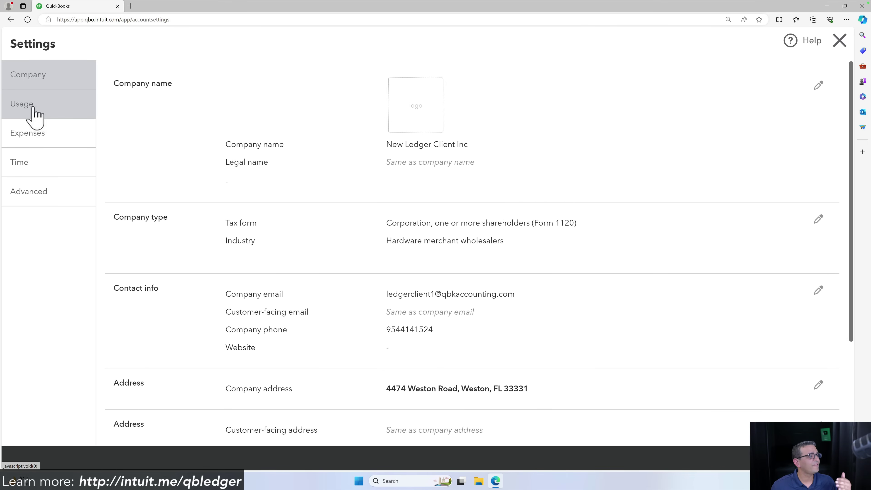
Review the company's Usage, Expenses, Time and Advanced settings and return to the homepage.
click(33, 116)
click(33, 127)
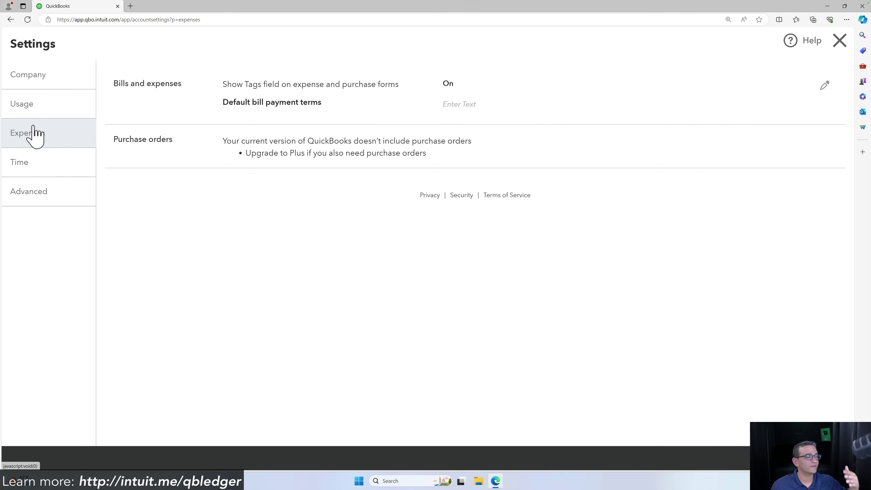
click(25, 165)
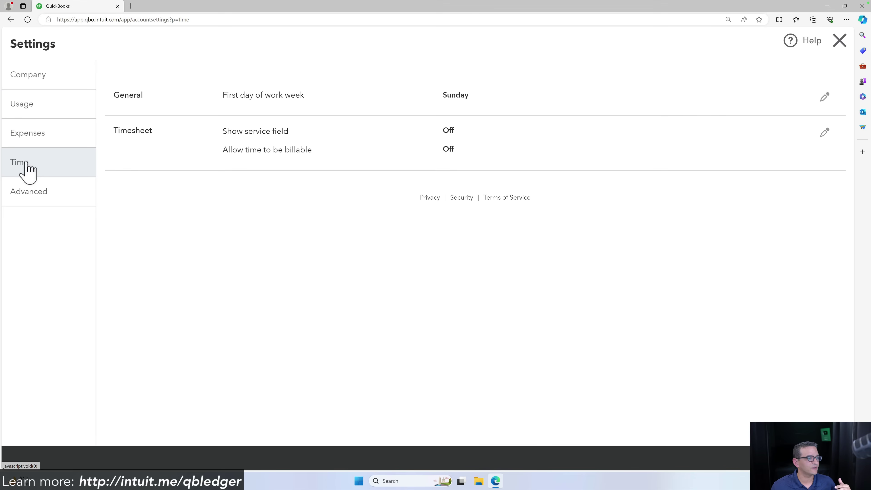
click(32, 194)
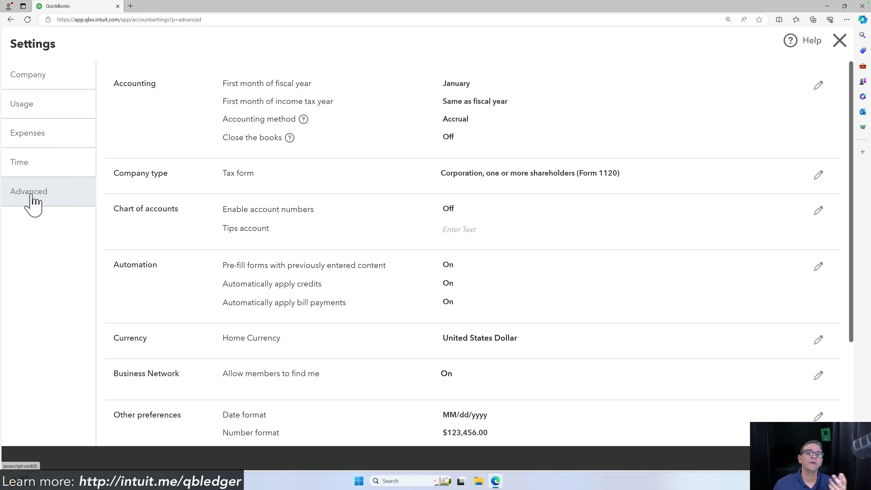
click(839, 45)
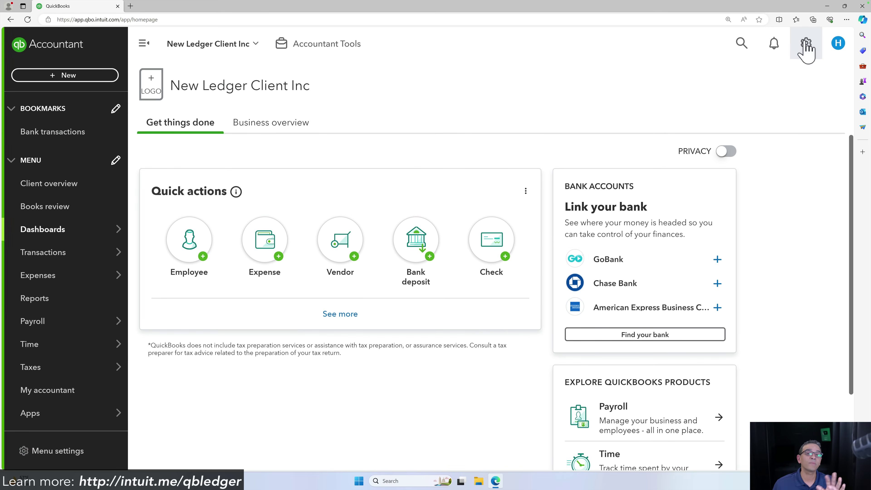
Open New Ledger Client Inc's chart of accounts and look through the default accounts.
click(806, 44)
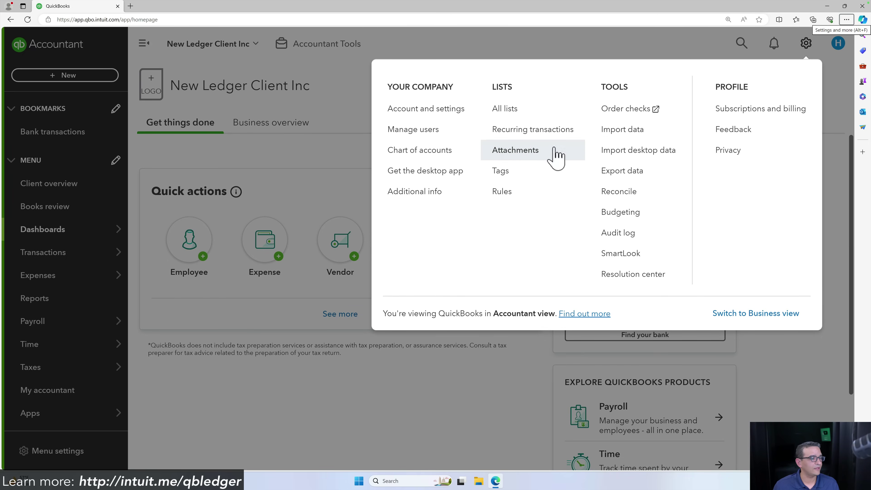
click(409, 160)
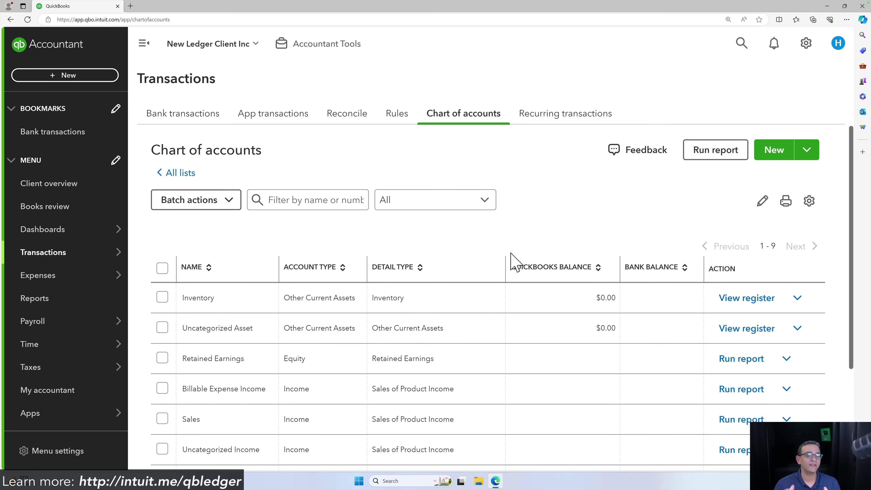
scroll(517, 245, down, 3)
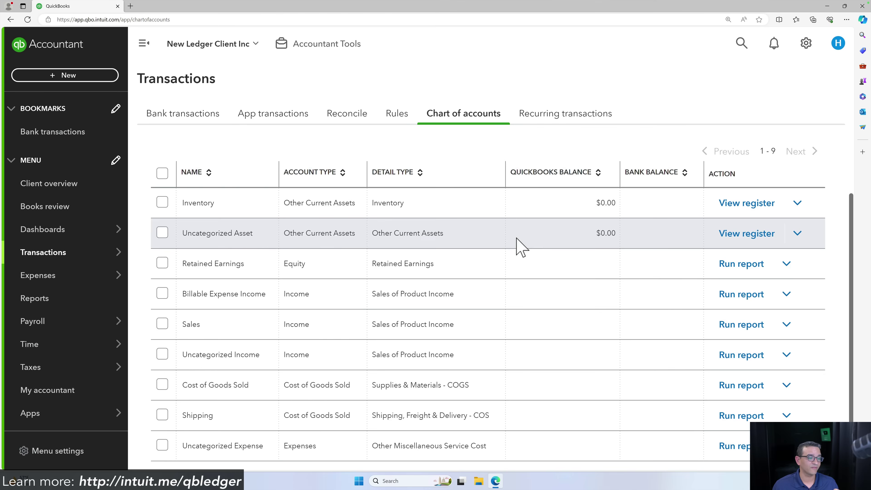
scroll(518, 246, down, 1)
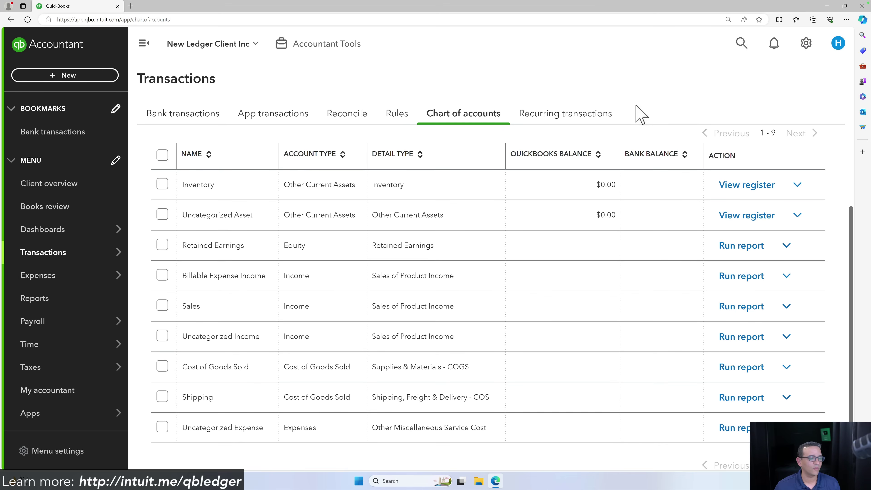
scroll(538, 287, up, 3)
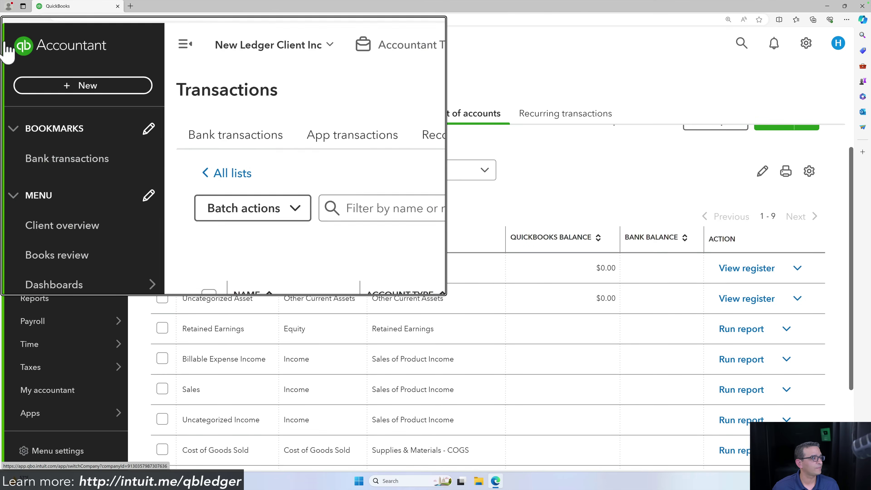
Return to the firm's practice view and start a new chart of accounts template for a service-based business.
click(17, 46)
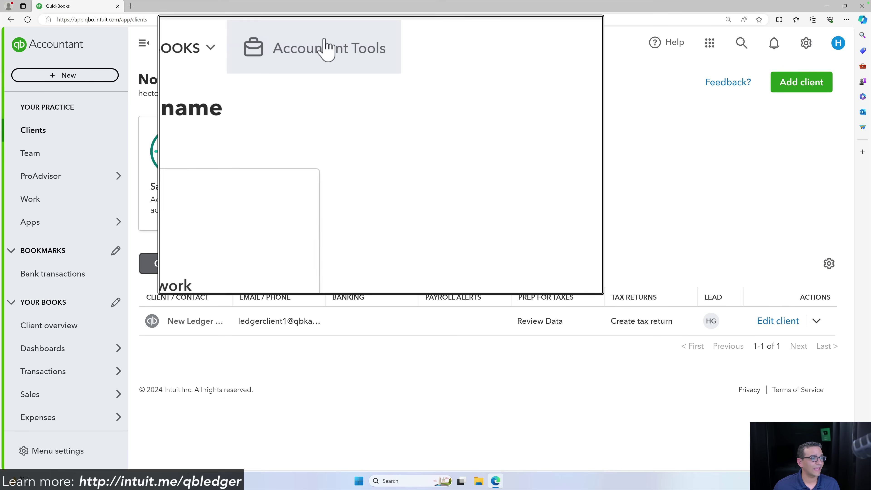
click(325, 45)
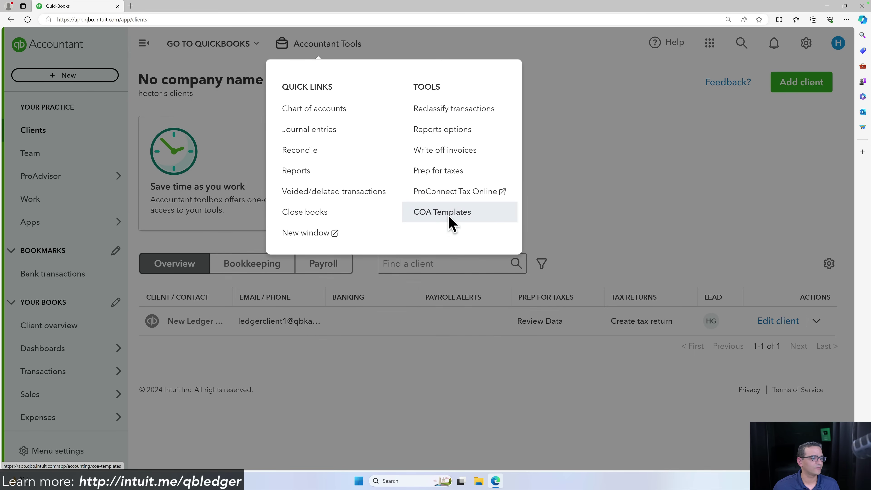
click(448, 215)
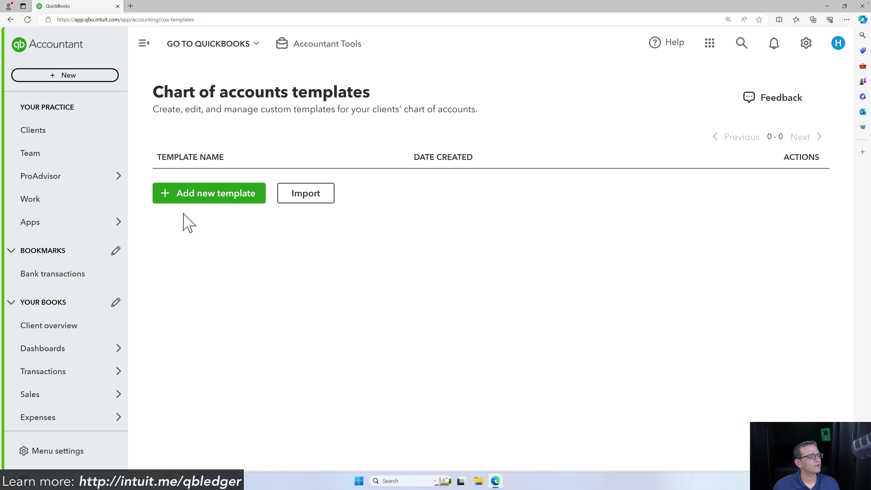
click(190, 196)
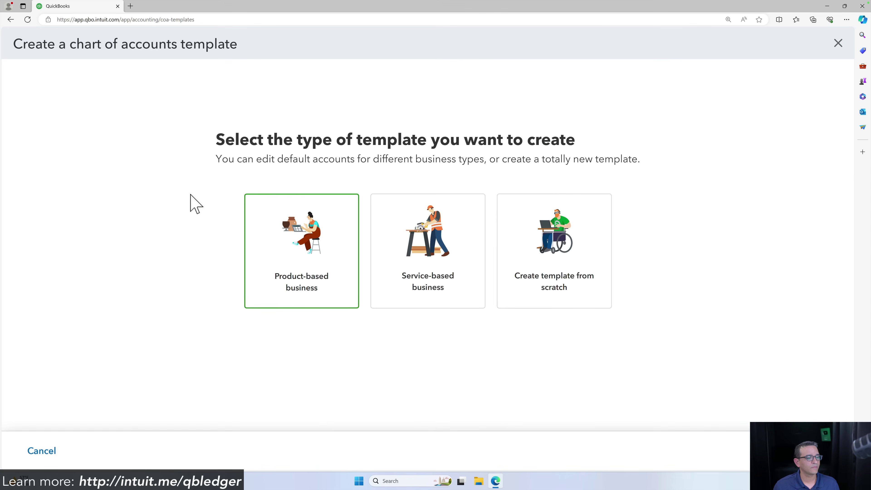
click(434, 255)
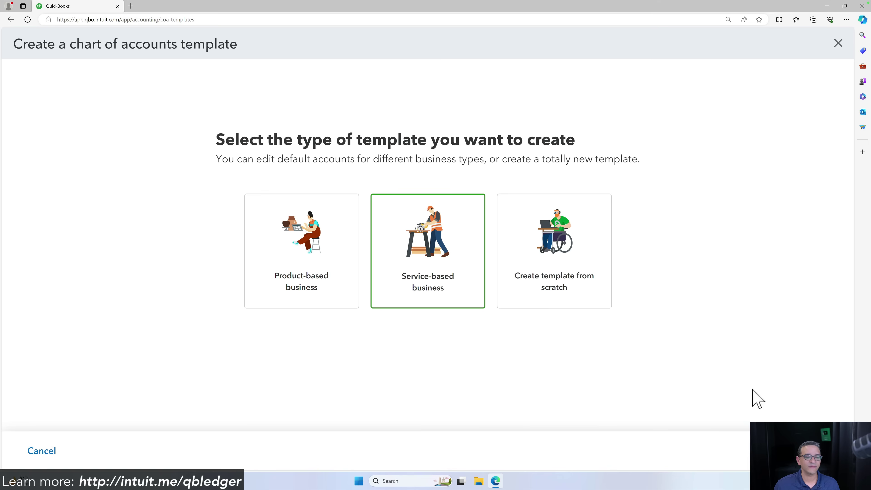
click(816, 450)
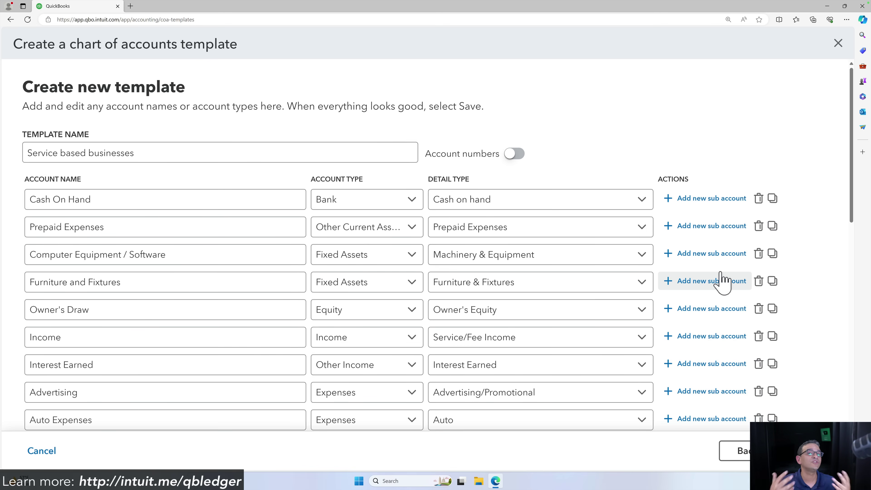
Enable account numbers for the Service based businesses template, leaving the number fields blank, and save the template.
click(516, 156)
click(515, 156)
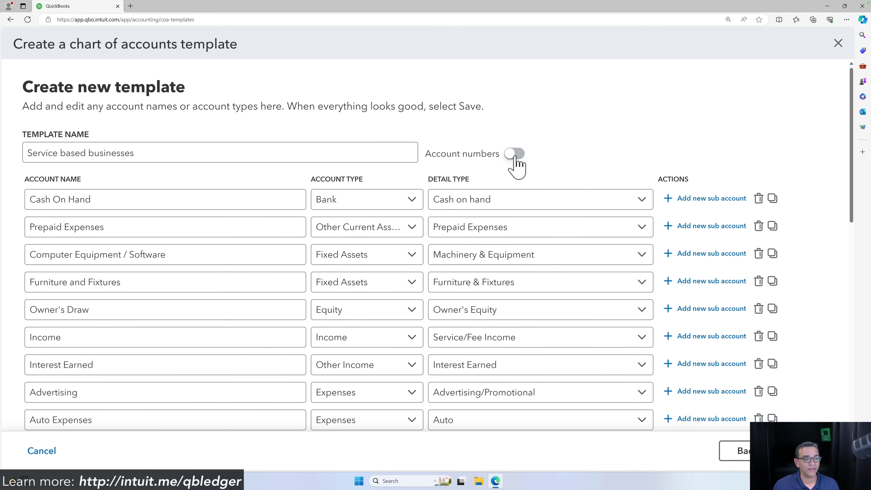
click(515, 156)
click(515, 156)
click(515, 157)
click(317, 200)
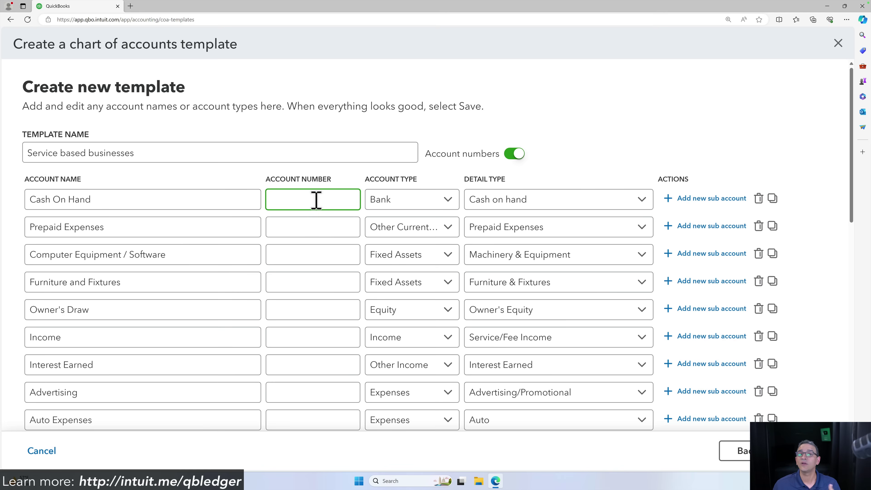
scroll(331, 286, down, 4)
scroll(336, 295, up, 2)
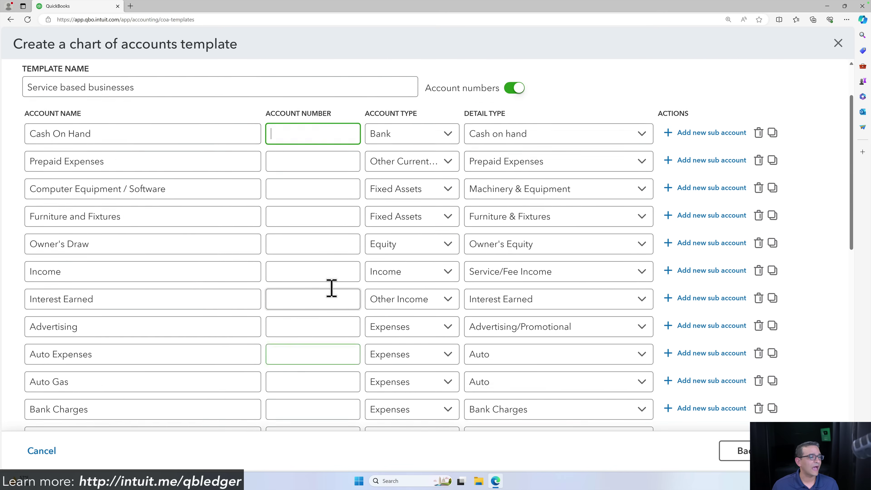
scroll(336, 297, up, 3)
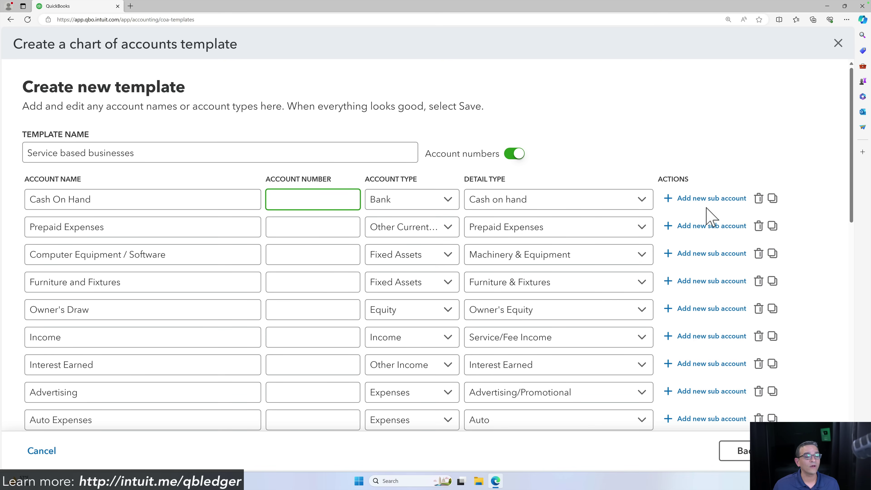
click(823, 450)
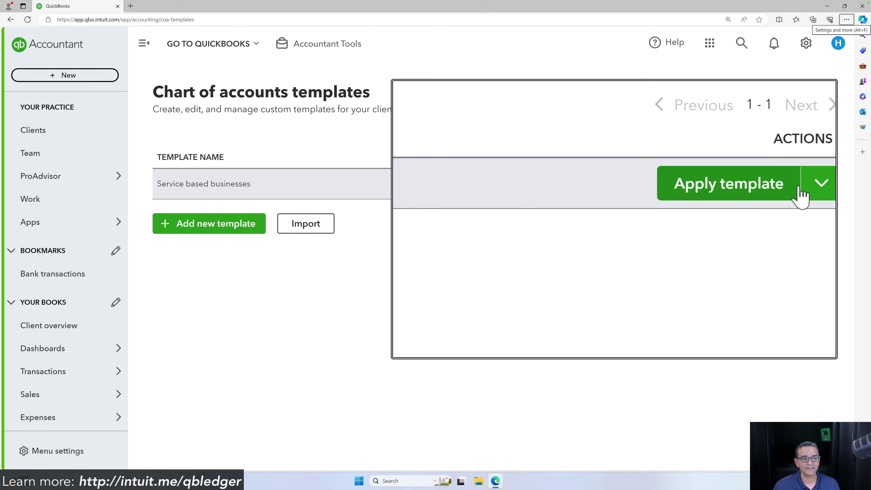
Apply the Service based businesses template to New Ledger Client Inc's chart of accounts.
click(734, 188)
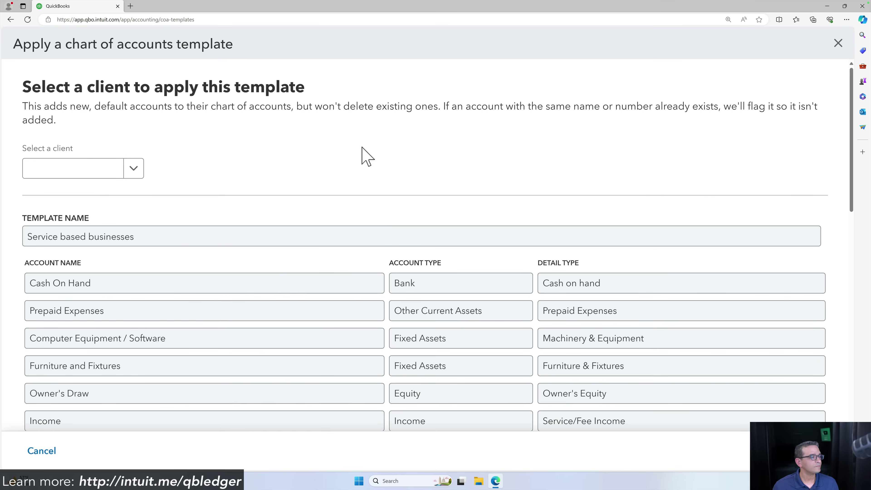
click(135, 169)
click(65, 196)
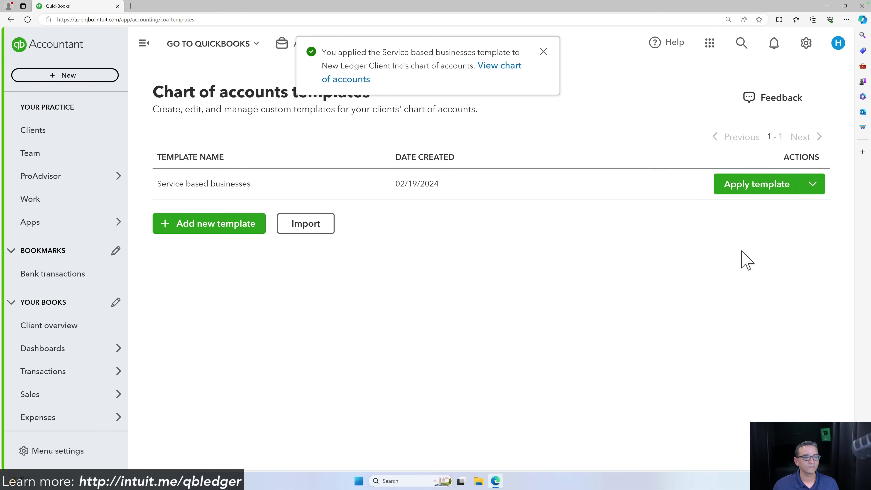
Reopen New Ledger Client Inc's company from its client record and review the accounts in its chart of accounts.
click(48, 135)
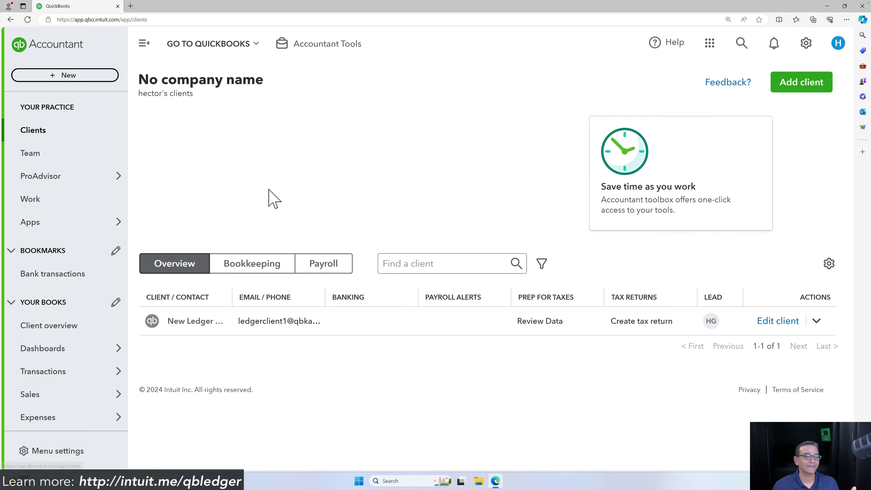
click(194, 324)
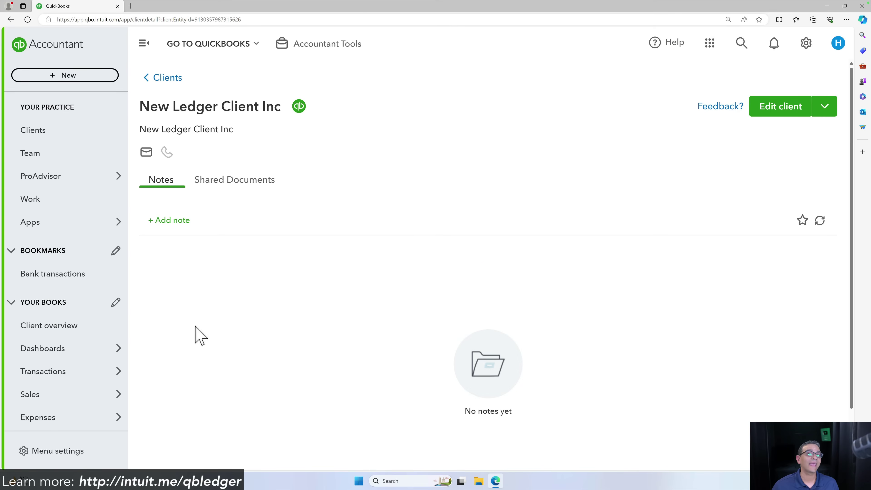
click(300, 108)
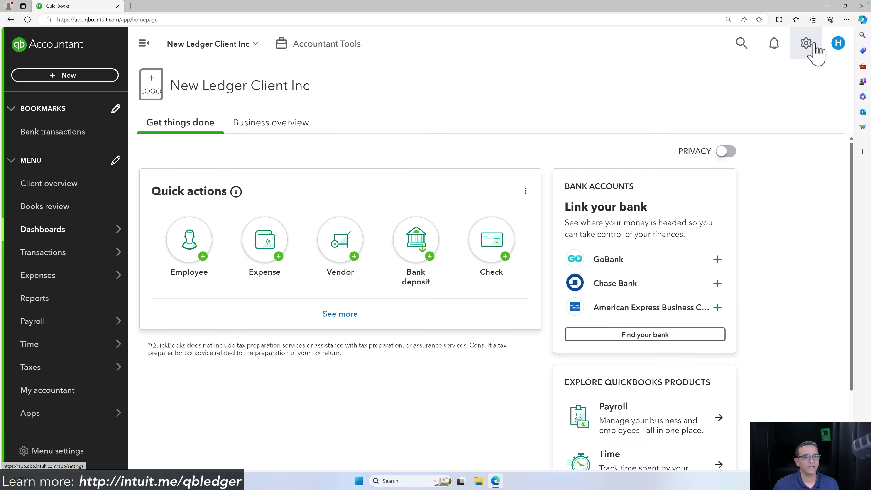
click(807, 45)
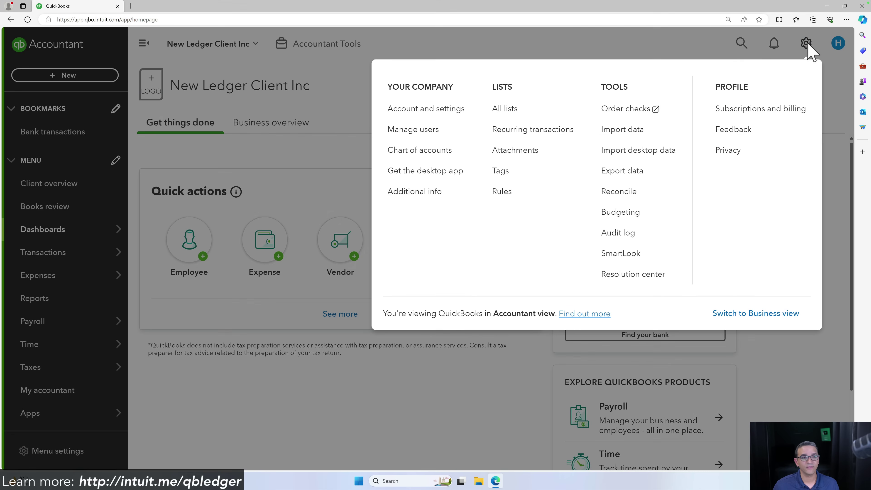
click(417, 150)
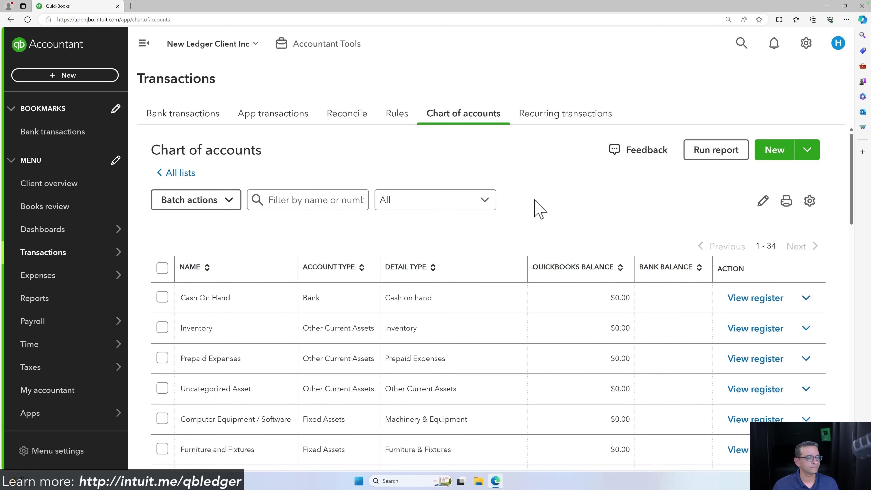
scroll(463, 290, down, 15)
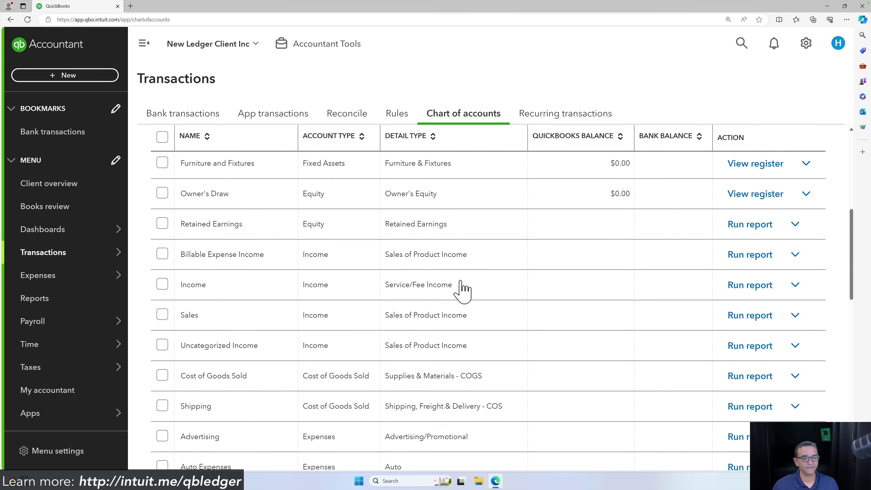
Review the rest of the chart of accounts, view the account import page, and close it without importing.
scroll(462, 290, down, 8)
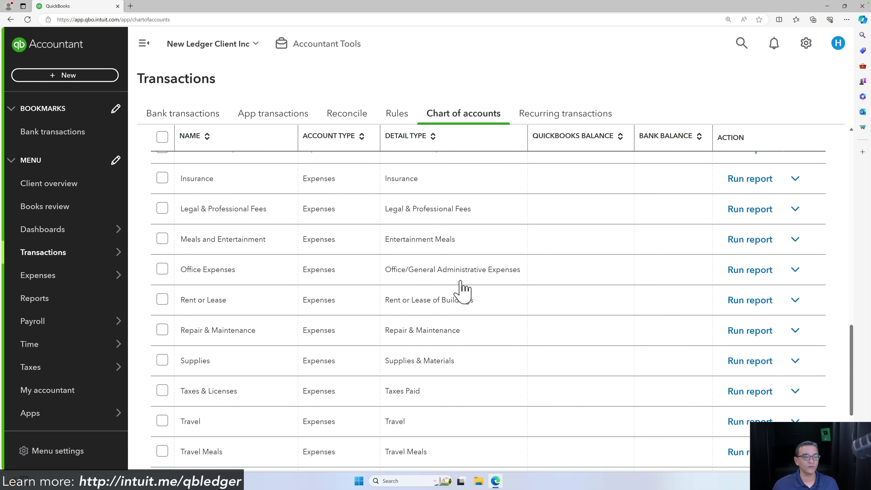
scroll(463, 290, up, 20)
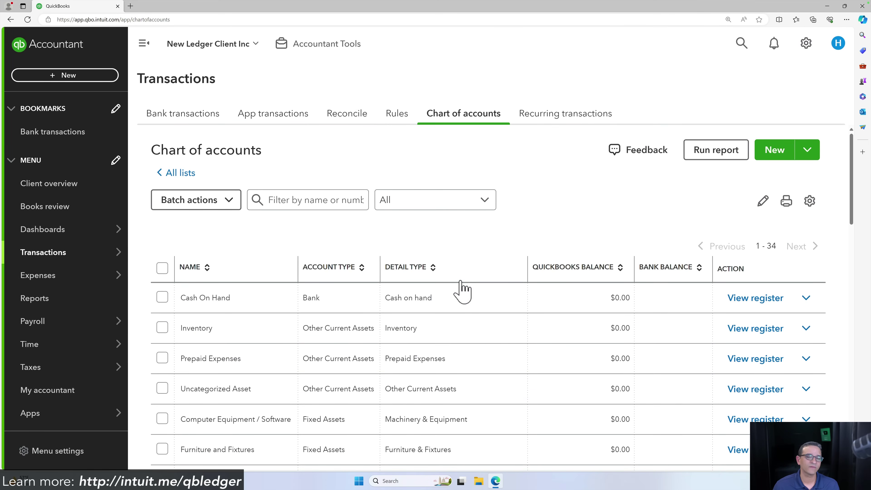
click(813, 151)
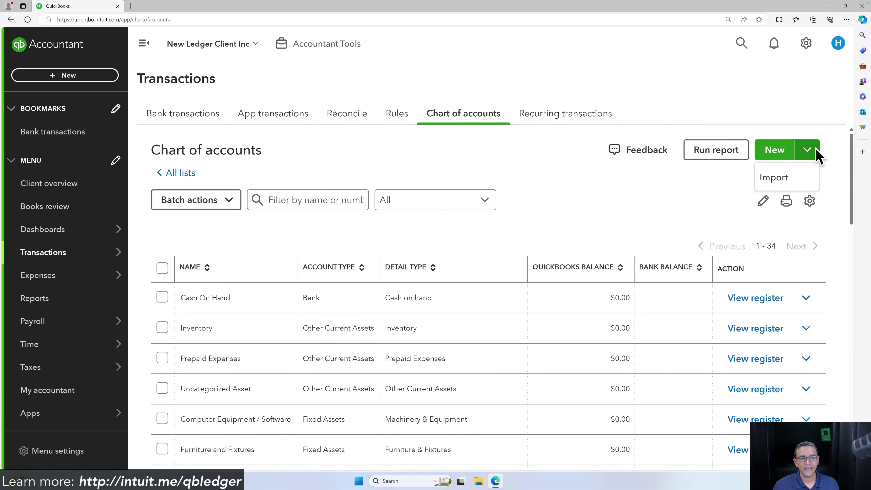
click(795, 180)
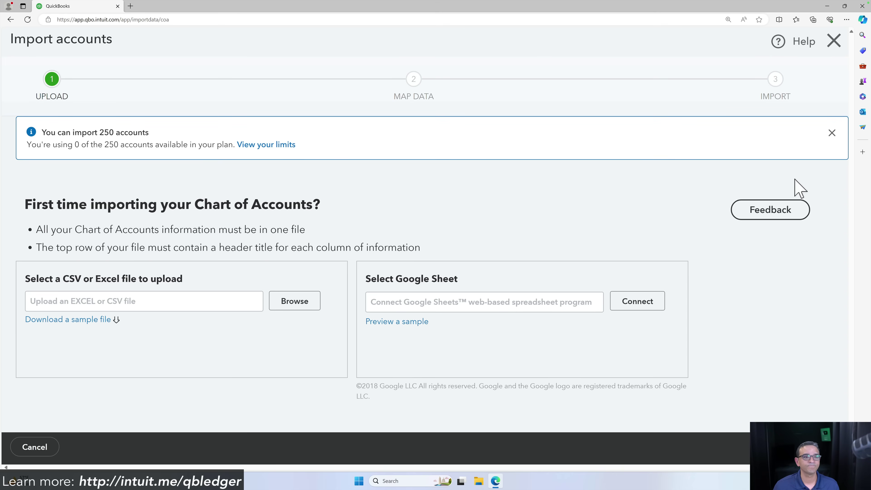
click(835, 41)
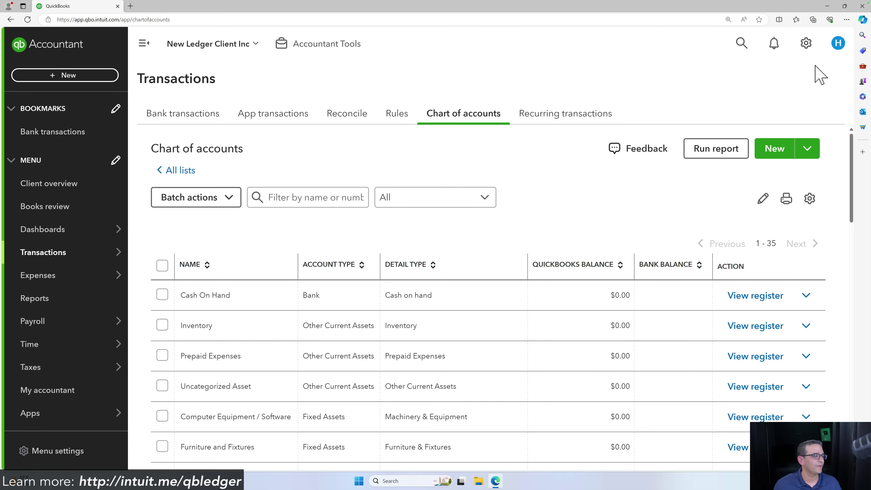
Open the client's bank transactions, start connecting a Chase account, and cancel at the bank's sign-in.
mouse_move(35, 255)
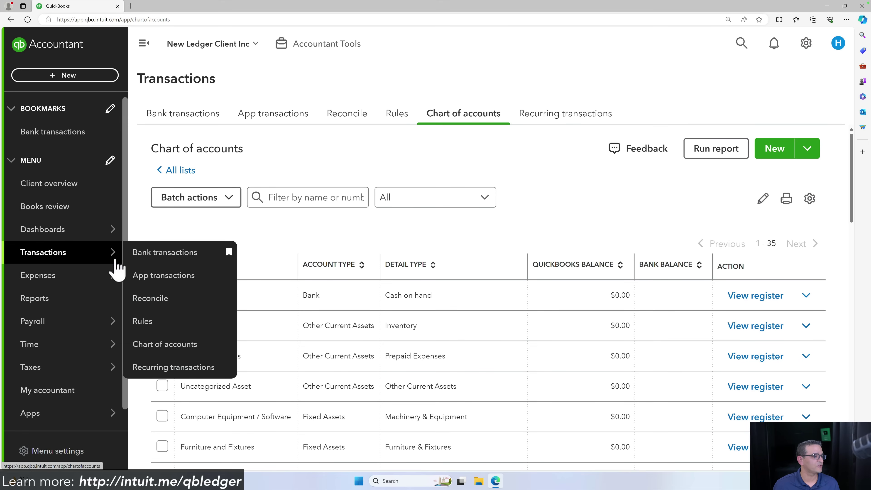
click(147, 254)
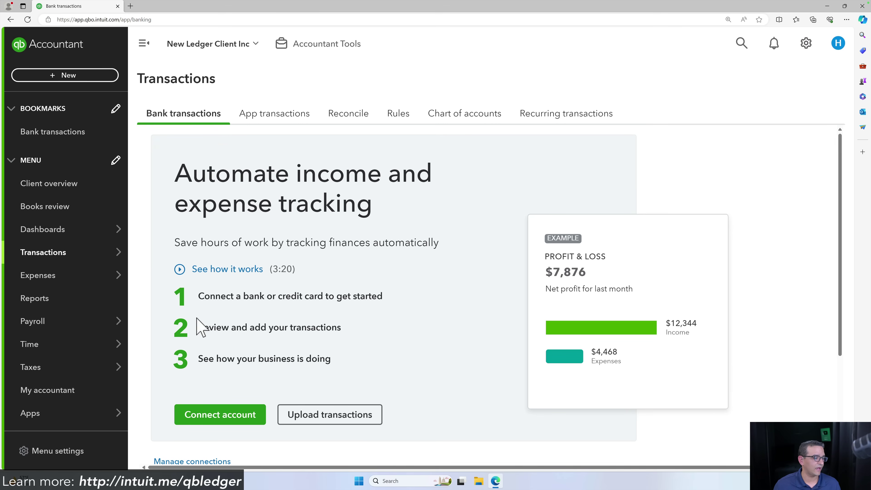
click(196, 420)
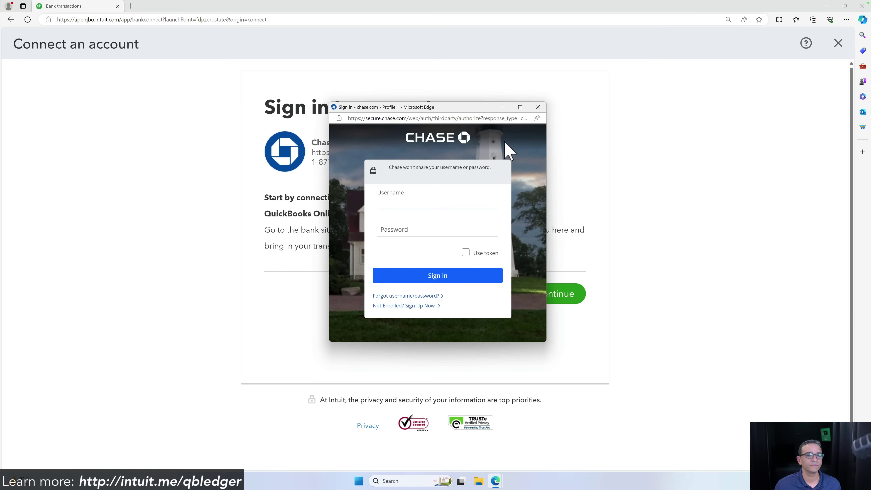
click(538, 107)
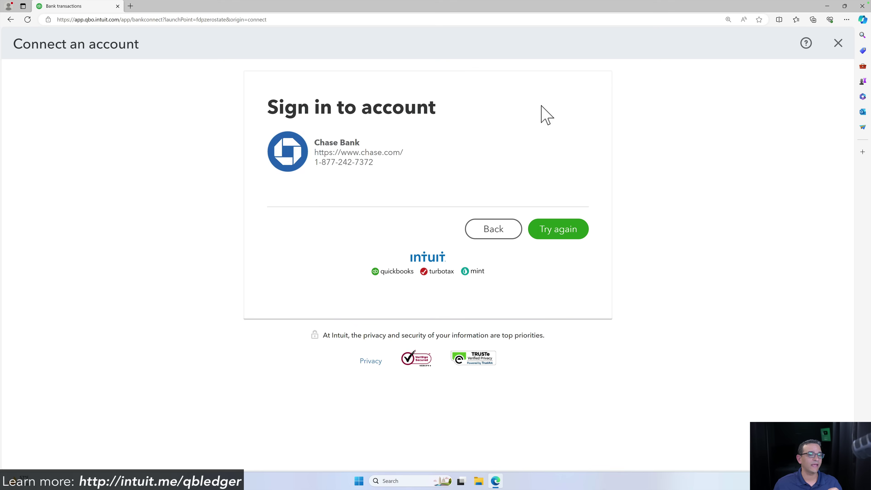
click(844, 46)
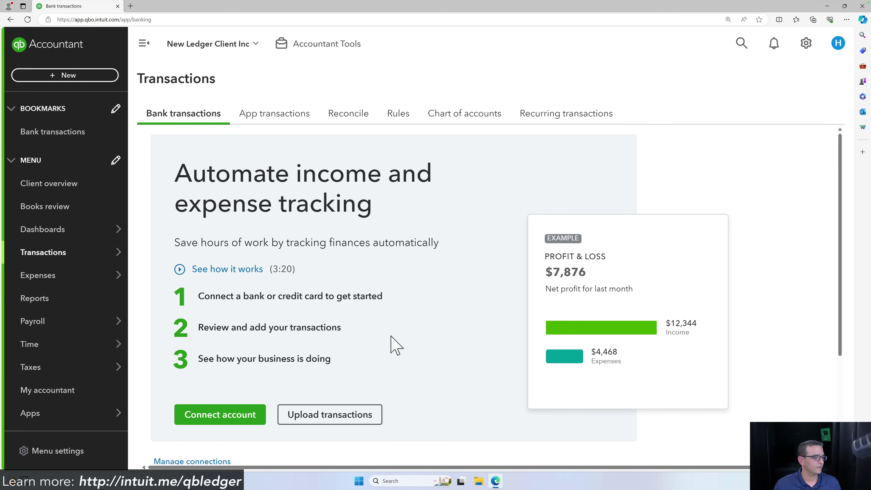
Upload bank transactions into a Chase account and look through the transactions awaiting review.
click(330, 415)
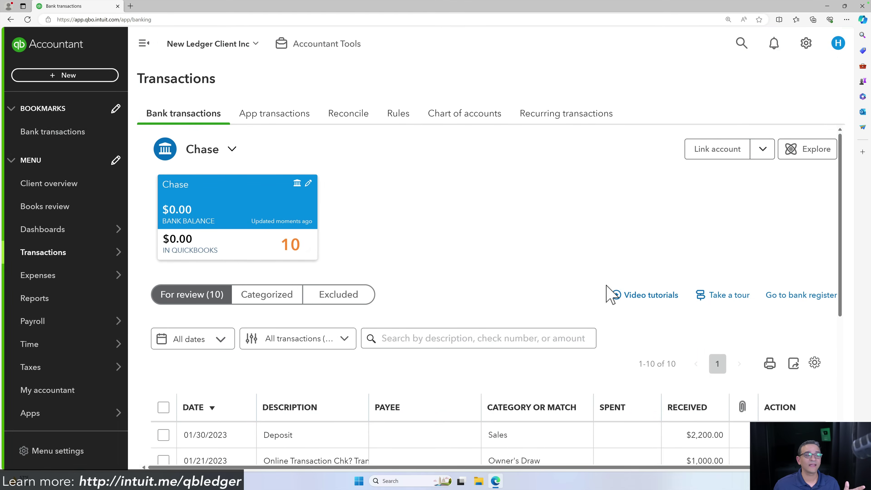
scroll(607, 292, down, 2)
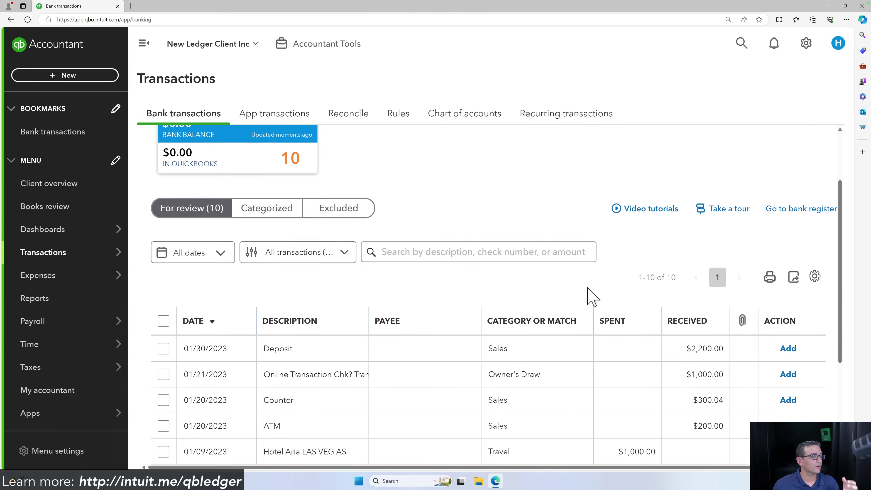
scroll(525, 296, down, 3)
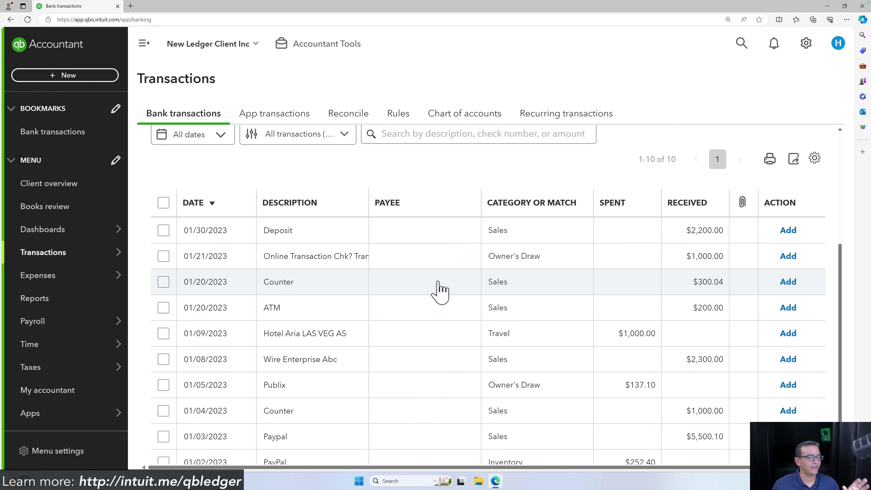
scroll(416, 291, down, 2)
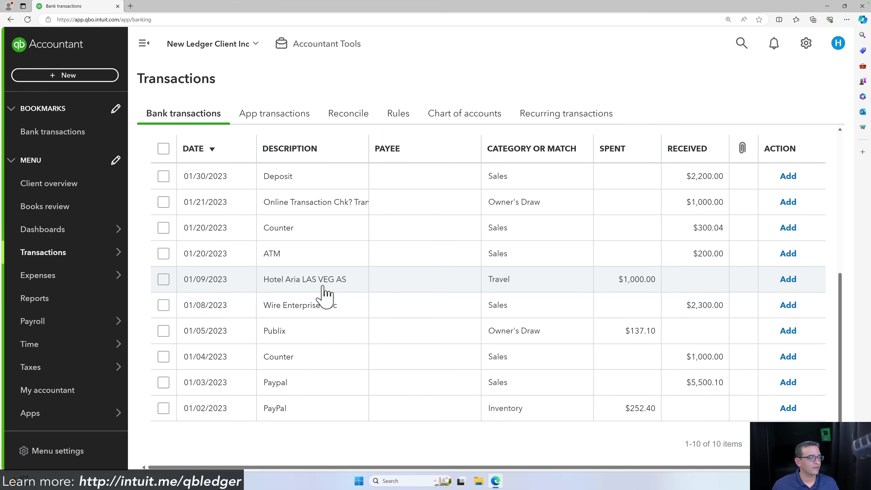
Expand the Hotel Aria LAS VEG AS transaction, view its rule creation form, and close it without saving a rule.
click(330, 280)
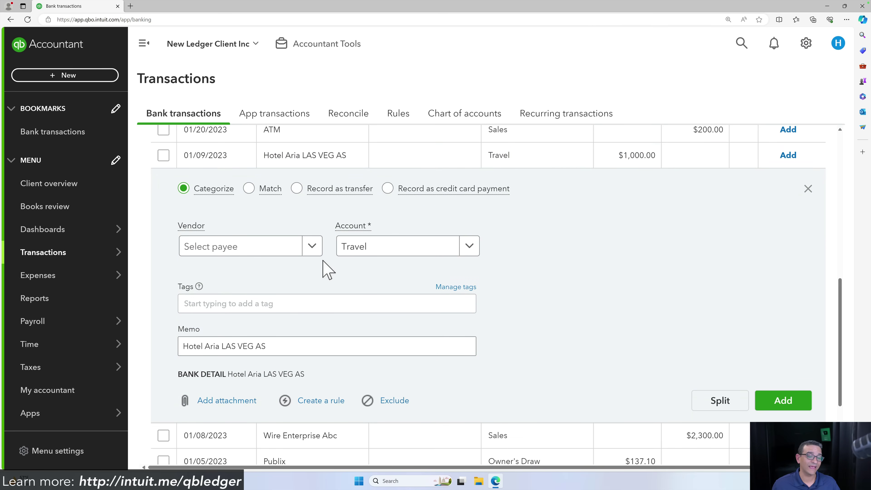
click(326, 401)
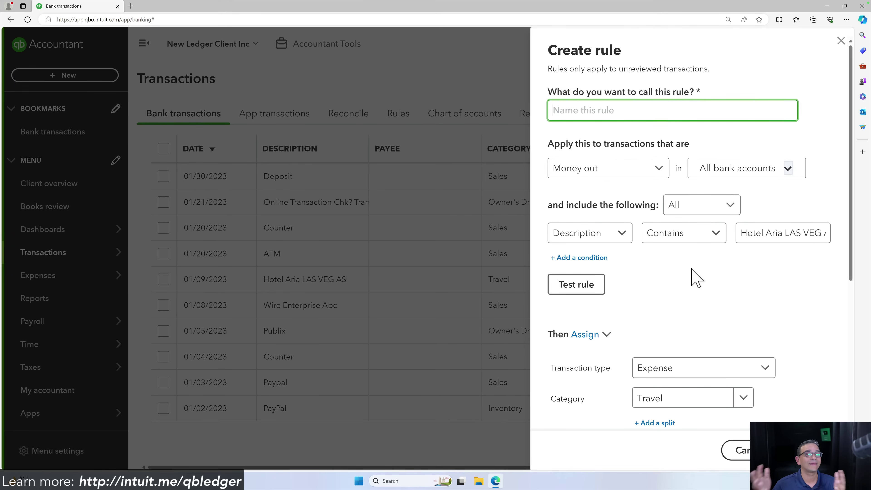
click(841, 41)
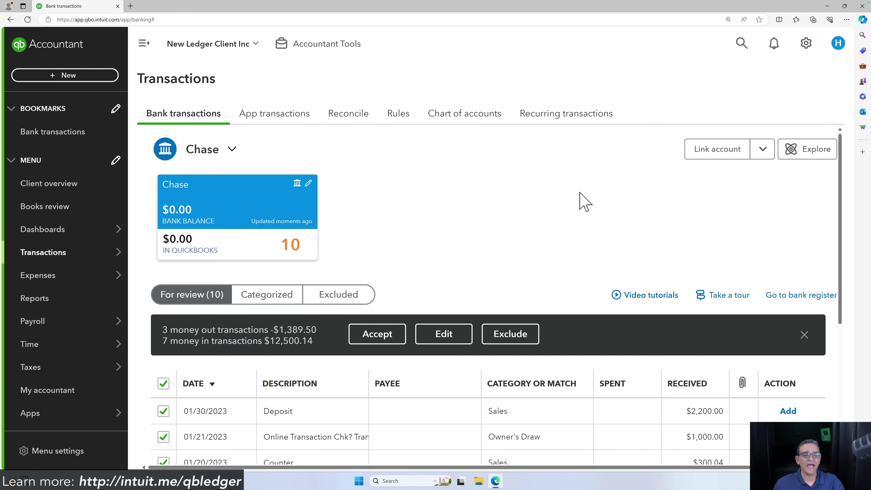
Accept all the uploaded Chase transactions, dismissing the same-category prompt, and review them in the bank register.
click(374, 336)
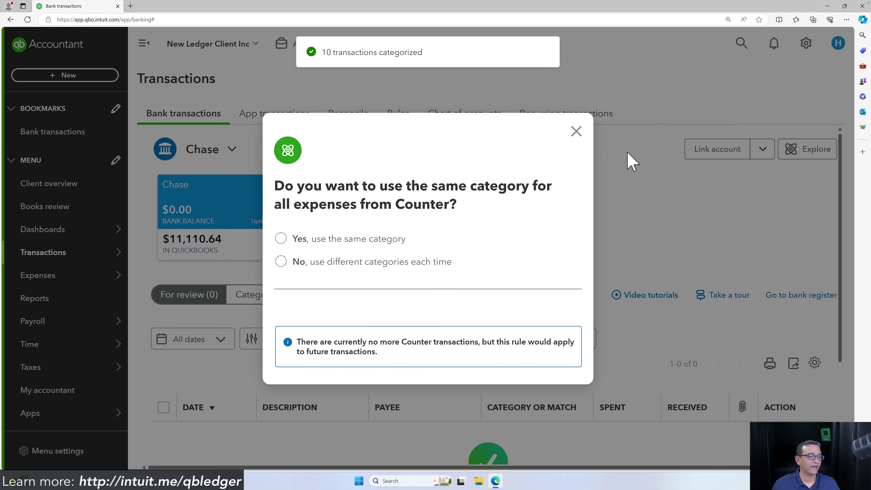
click(628, 159)
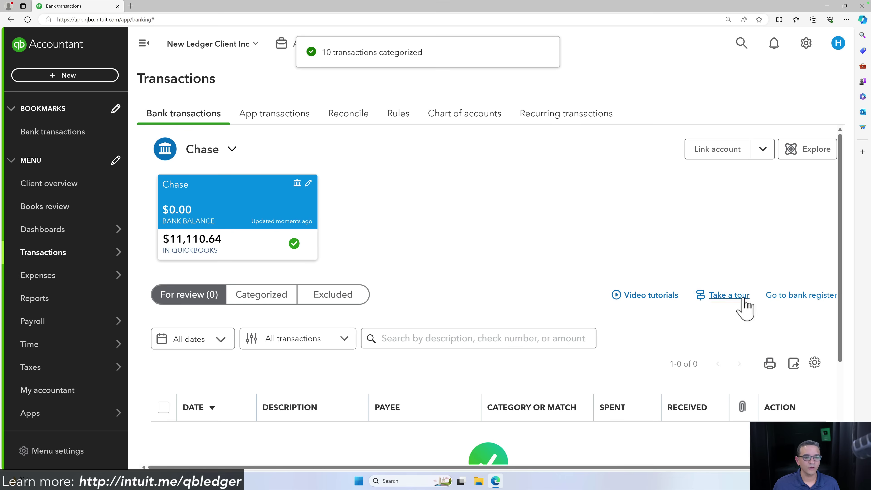
click(816, 296)
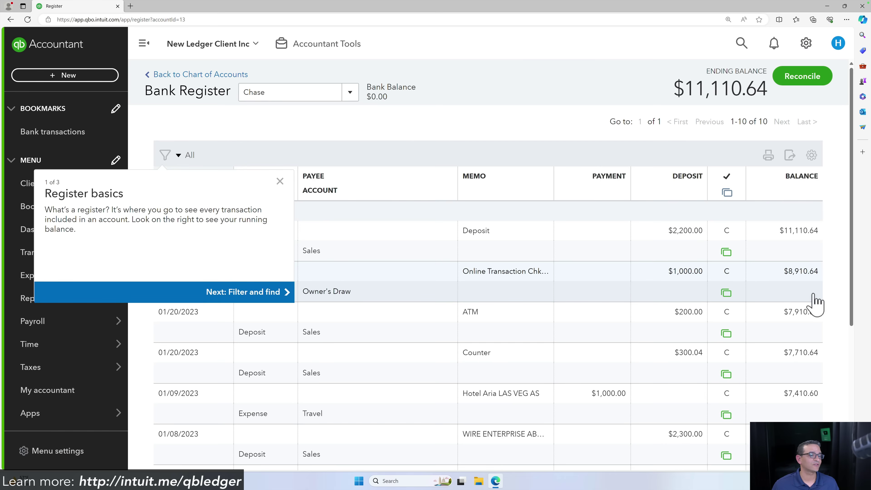
click(280, 181)
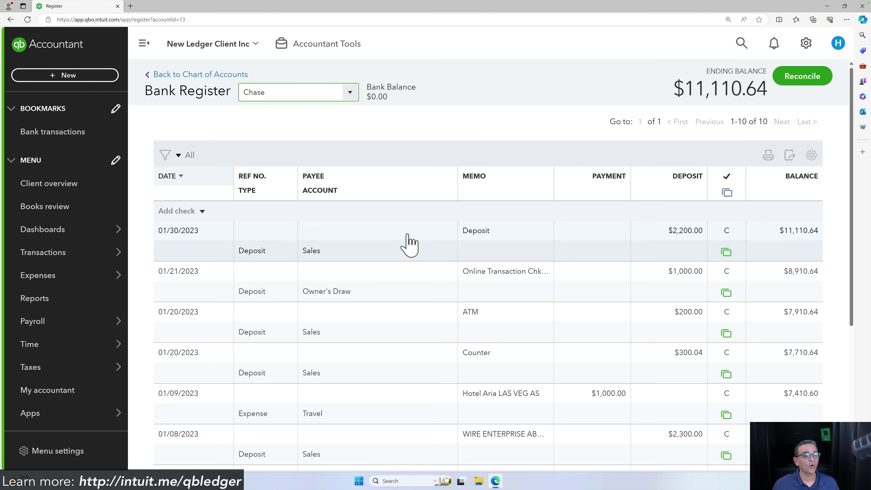
scroll(410, 244, down, 5)
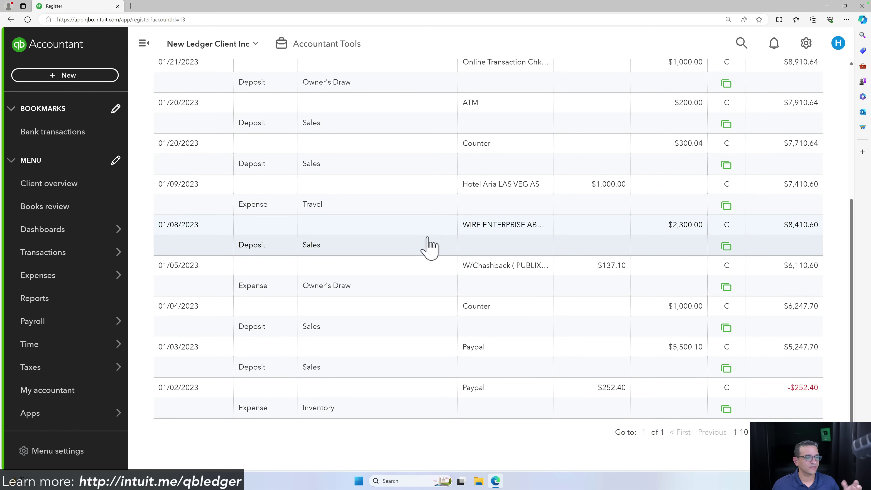
scroll(445, 247, up, 3)
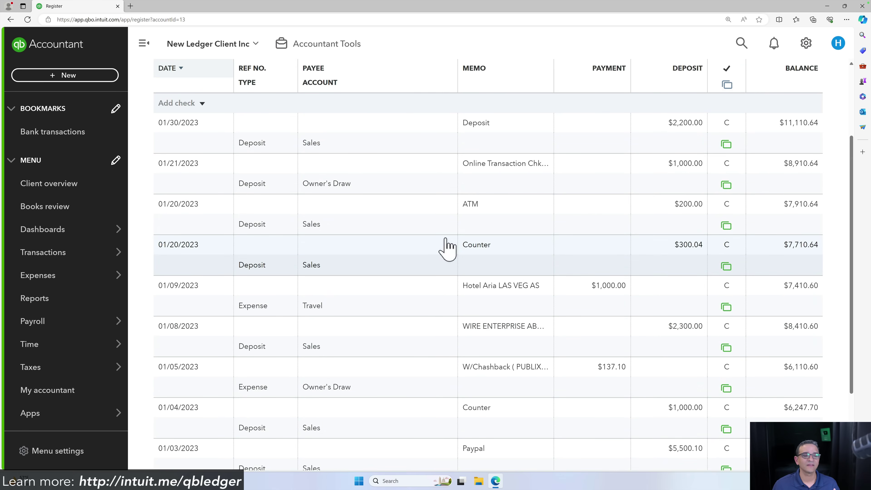
Add Aria as a new vendor on the 01/09/2023 Hotel Aria expense in the Chase register and save the transaction.
click(373, 189)
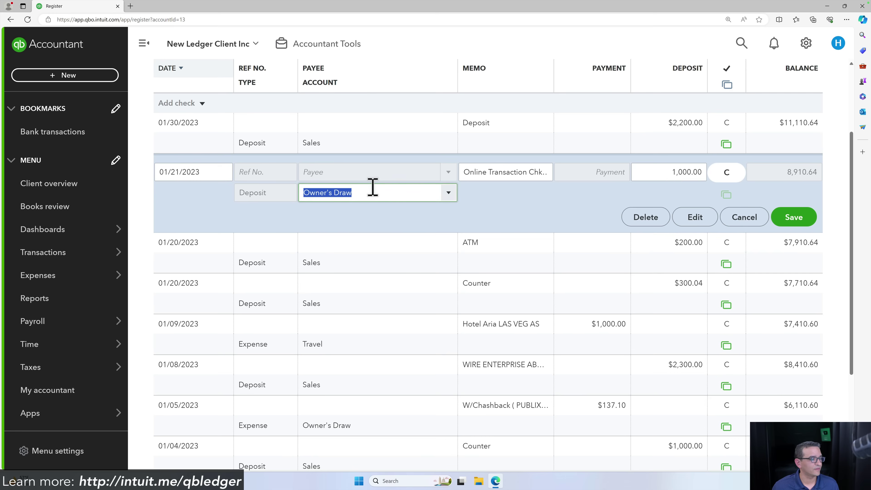
click(378, 262)
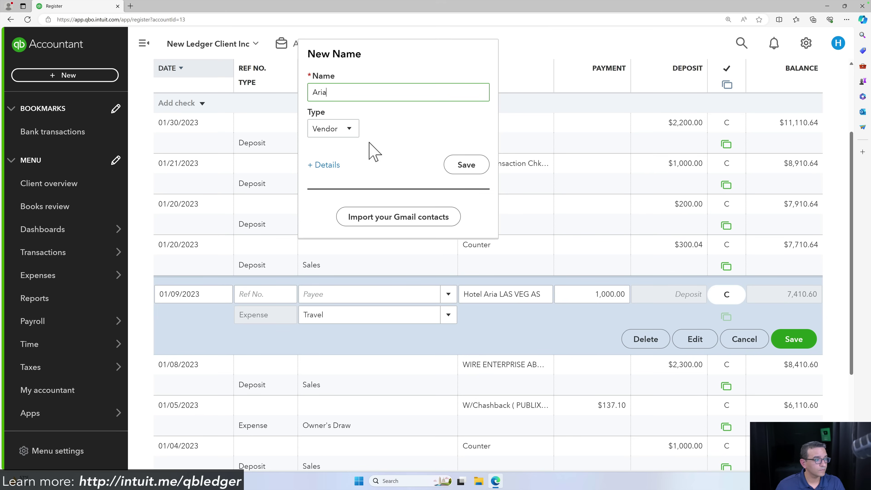
click(466, 166)
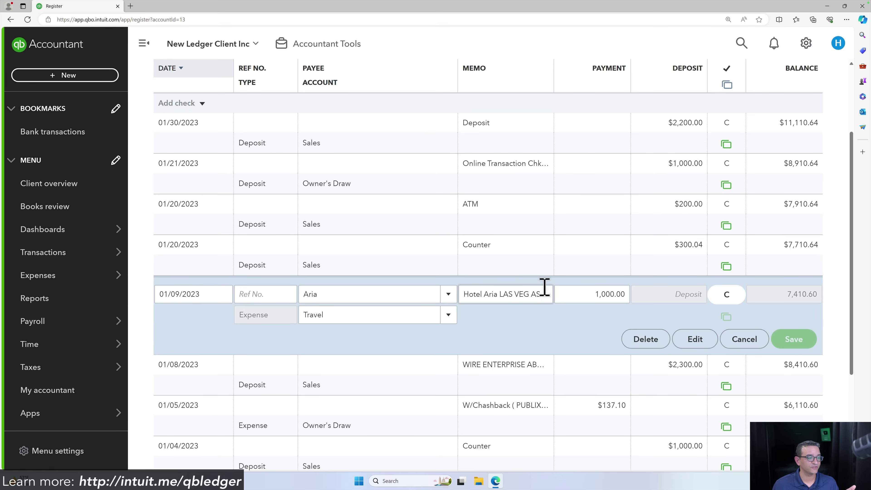
key(Return)
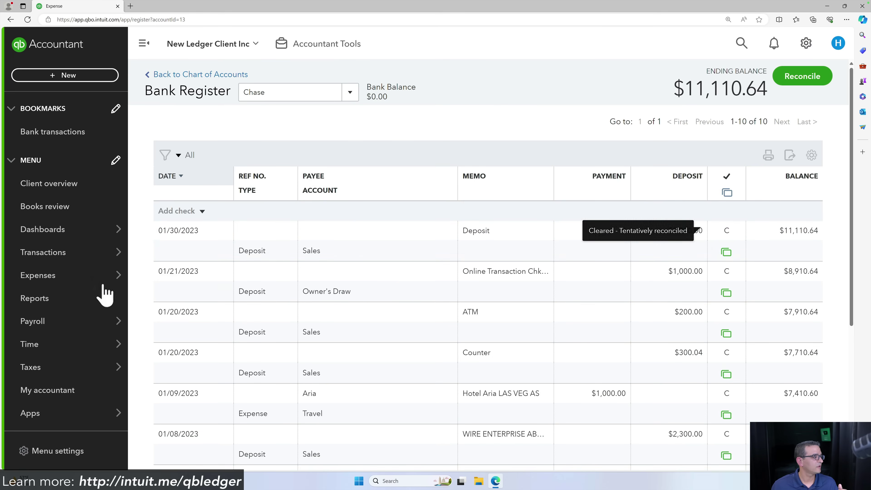
Run the Profit and Loss report for Last Year, 01/01/2023 to 12/31/2023.
click(39, 300)
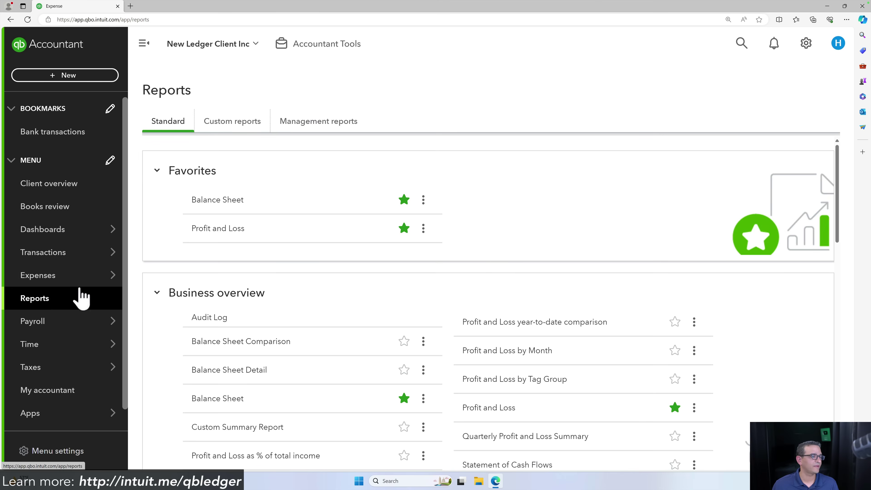
click(216, 229)
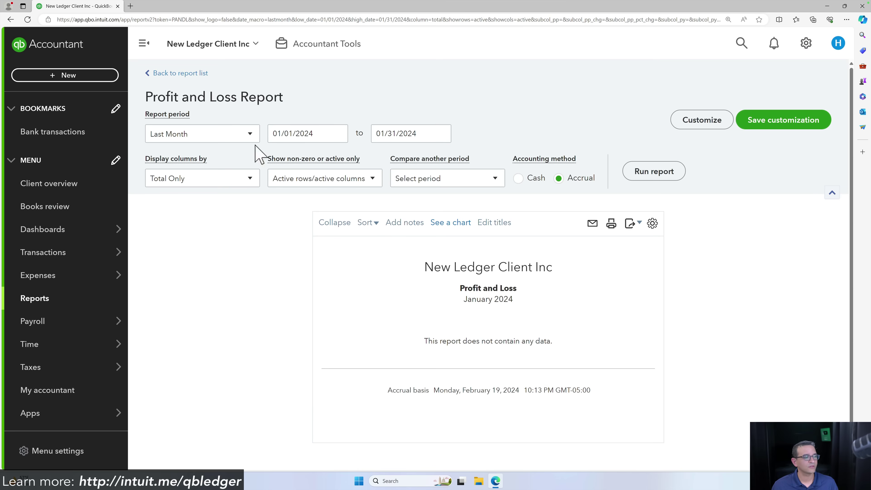
click(182, 135)
click(199, 310)
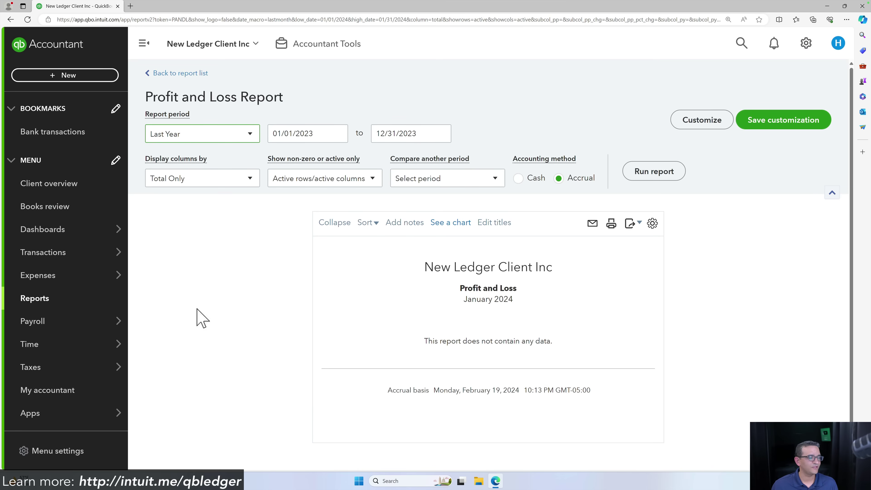
click(640, 177)
scroll(710, 208, down, 2)
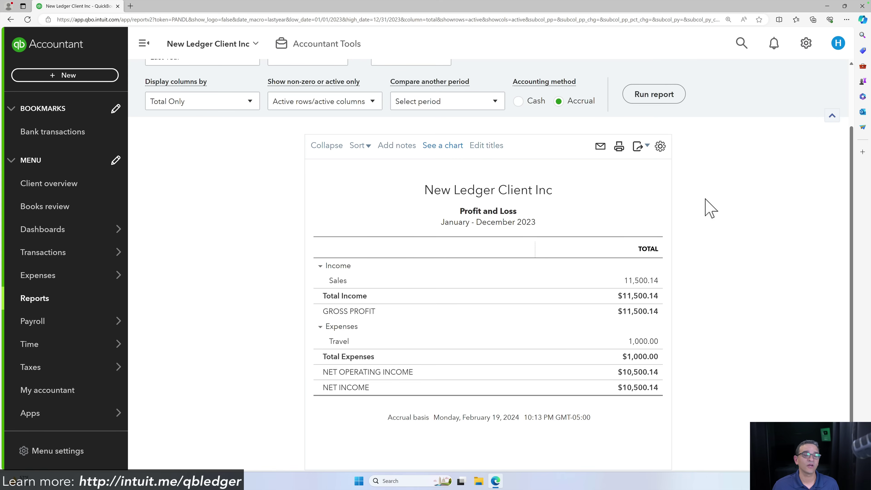
Look over the transaction types available for creating new entries, and open the Balance Sheet report.
click(48, 76)
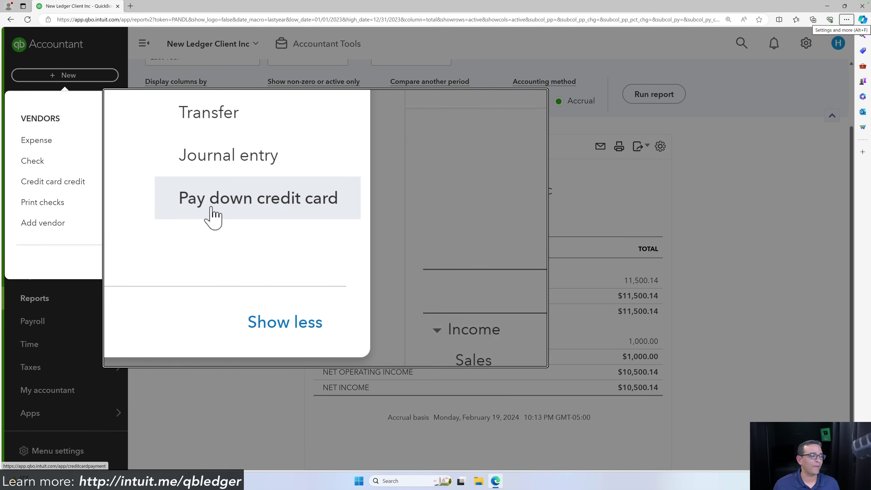
click(232, 316)
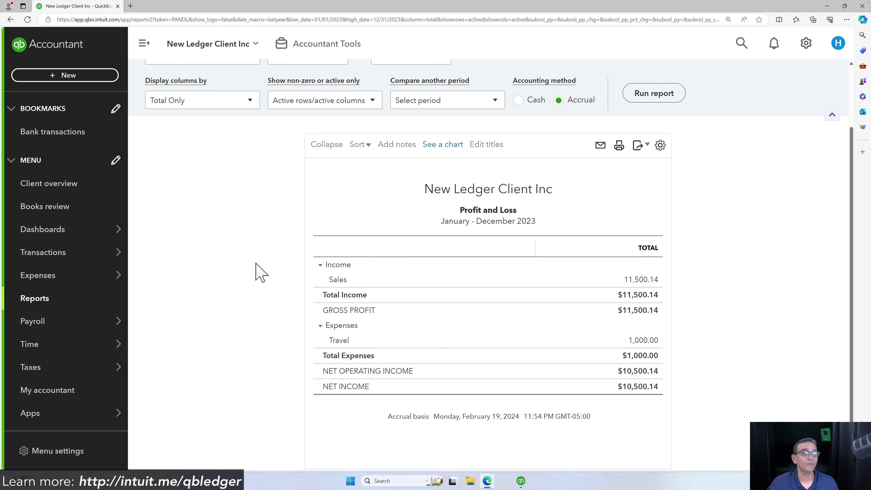
click(40, 300)
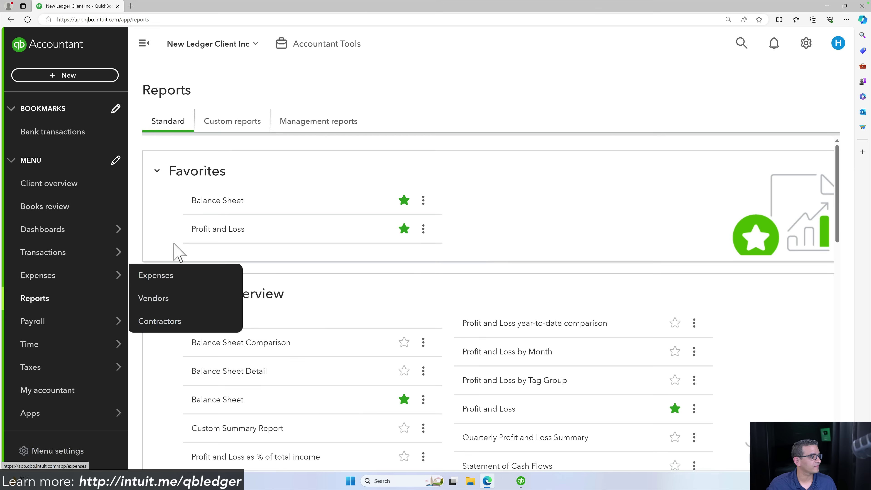
click(215, 204)
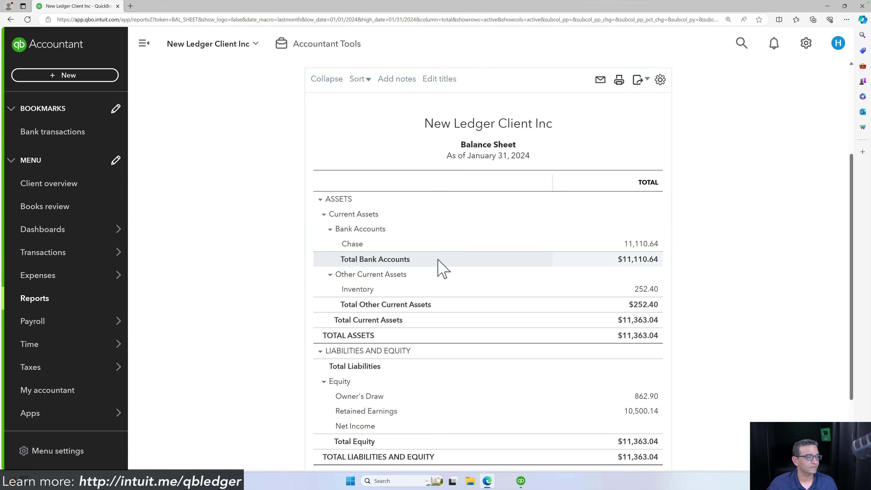
Review the Balance Sheet, and open the Profit and Loss report for January to December 2023.
scroll(651, 290, down, 1)
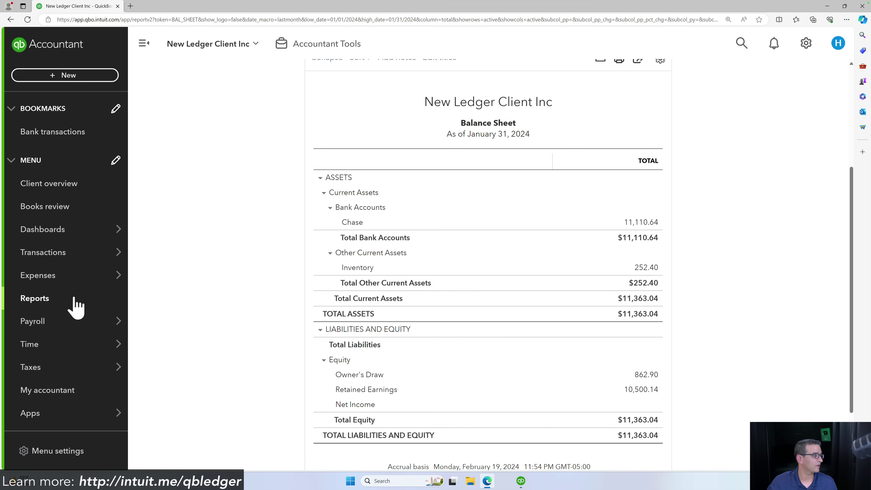
click(38, 298)
mouse_move(69, 275)
click(214, 230)
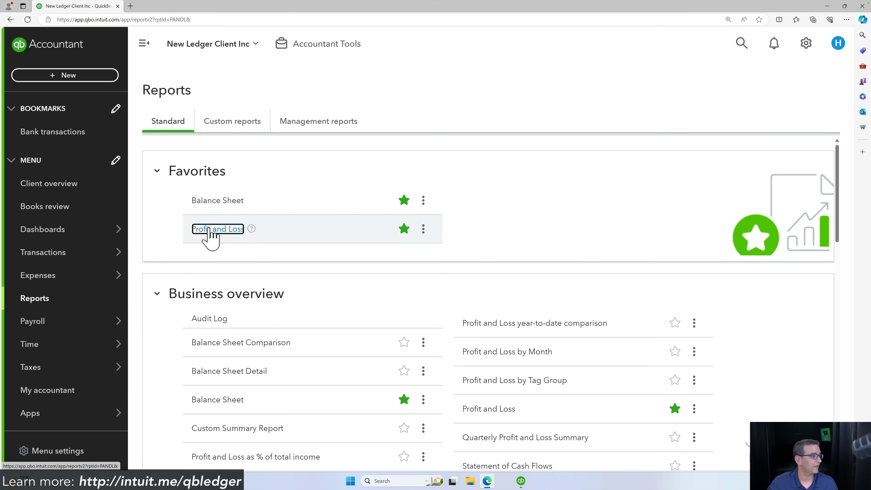
scroll(683, 302, down, 3)
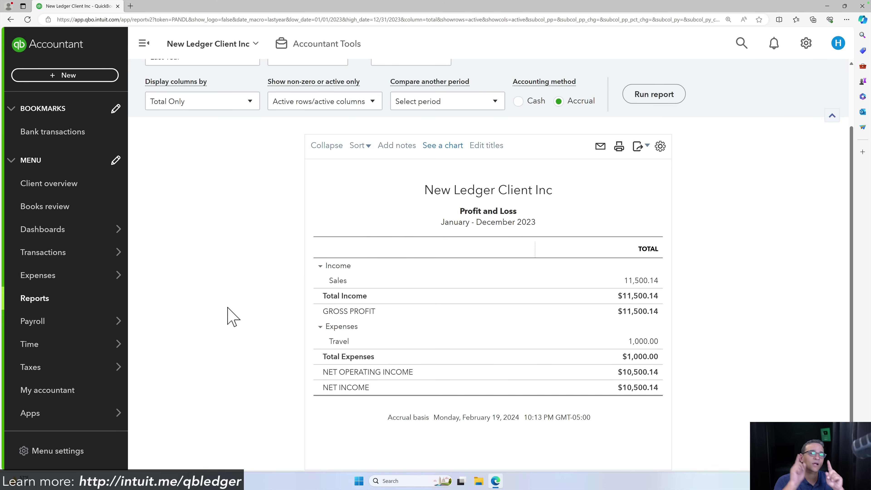
Open the company's user management page and view the users with access to the books.
click(806, 43)
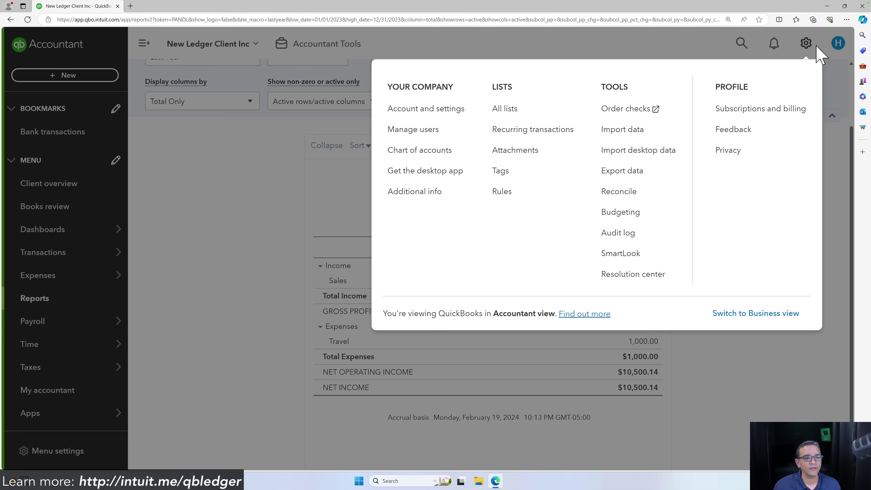
click(414, 131)
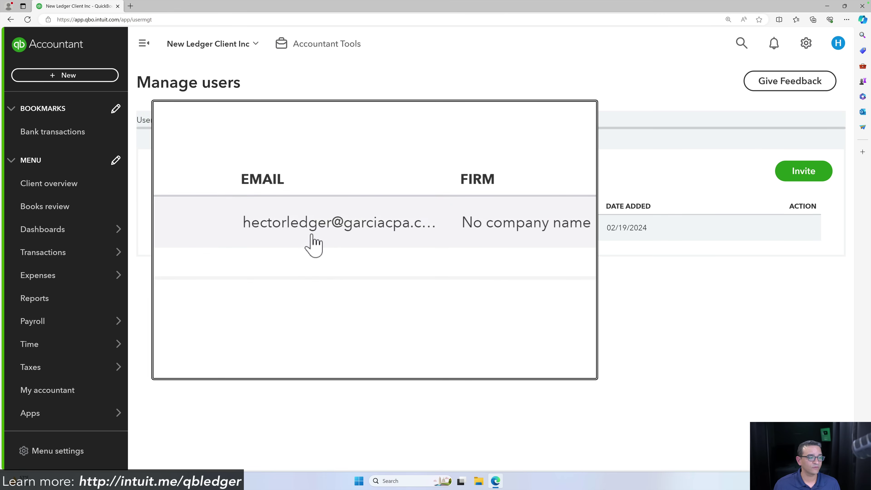
click(148, 126)
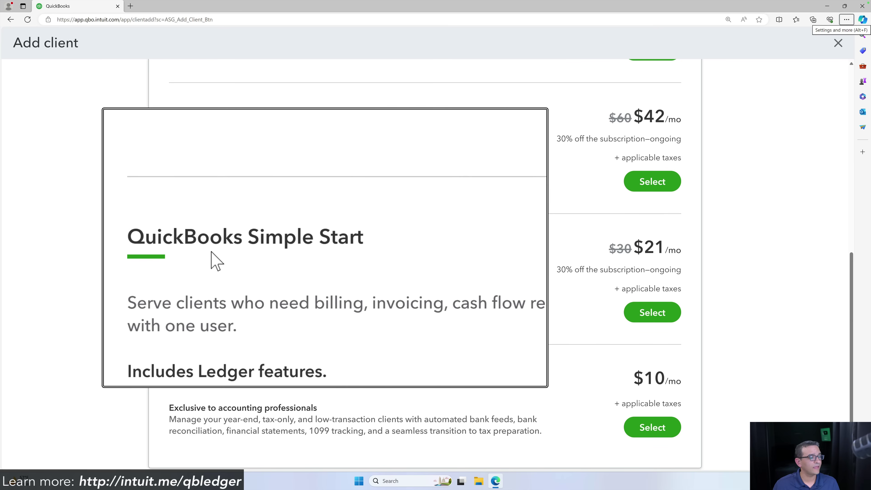
Choose the QuickBooks Simple Start subscription for the new client and complete checkout without adding payroll or time tracking.
click(660, 315)
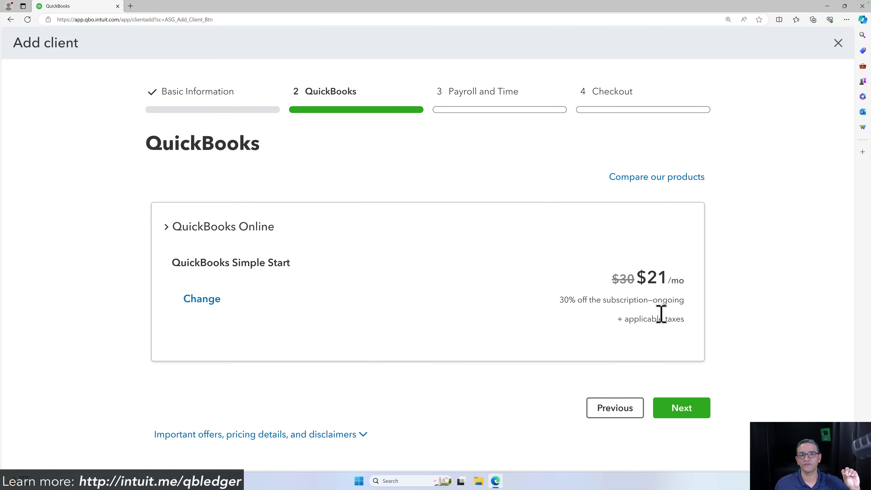
click(682, 407)
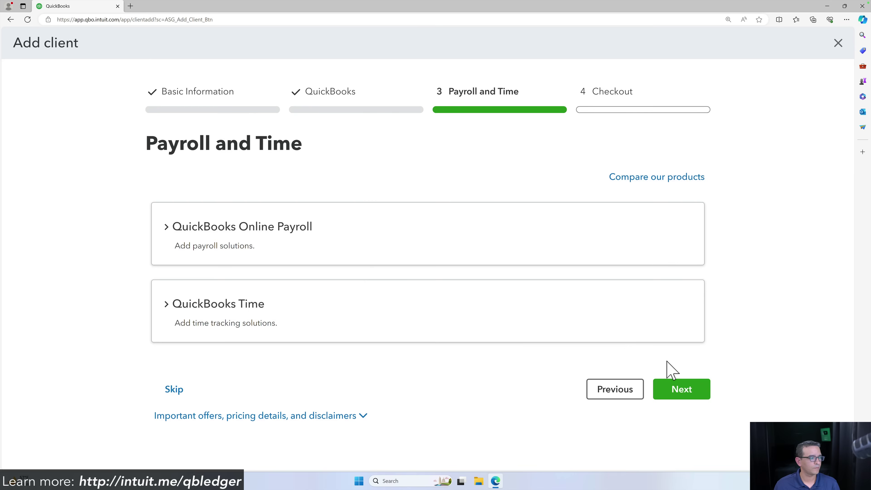
click(681, 389)
click(693, 430)
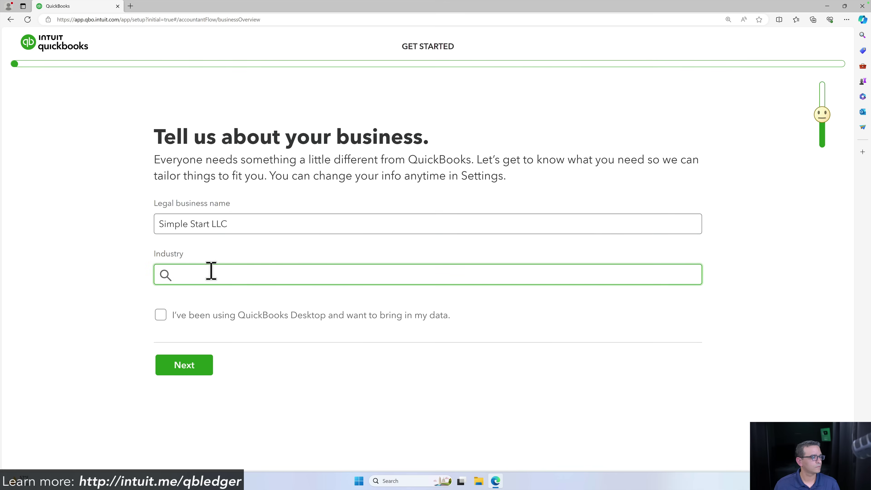
Finish the business setup of Simple Start LLC with Hardware merchant wholesalers as industry and Organize your expenses as the intended use.
click(185, 366)
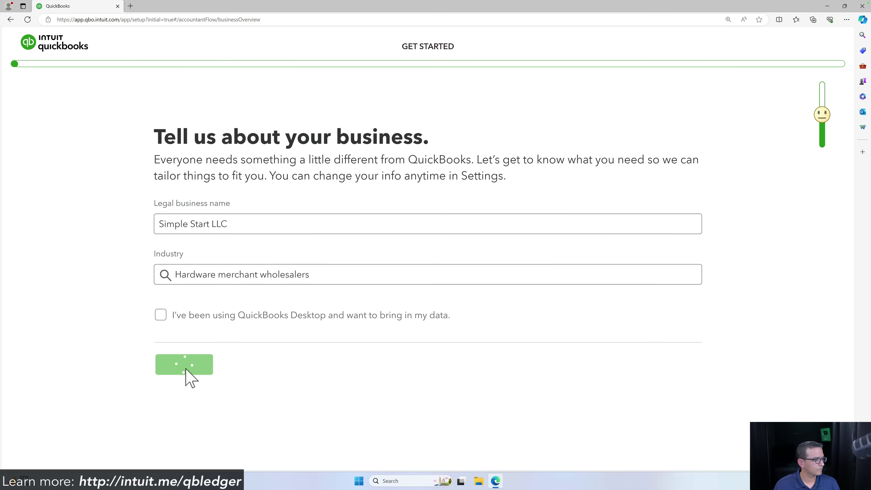
click(491, 206)
click(253, 380)
click(254, 322)
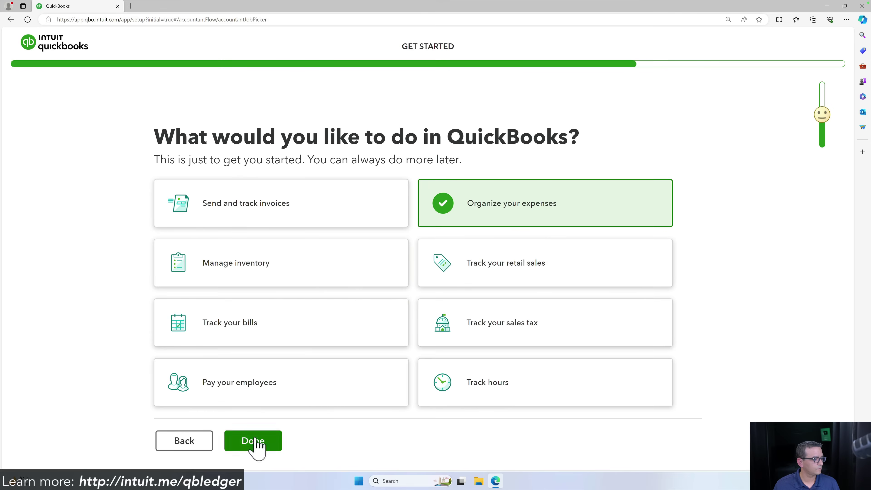
click(253, 439)
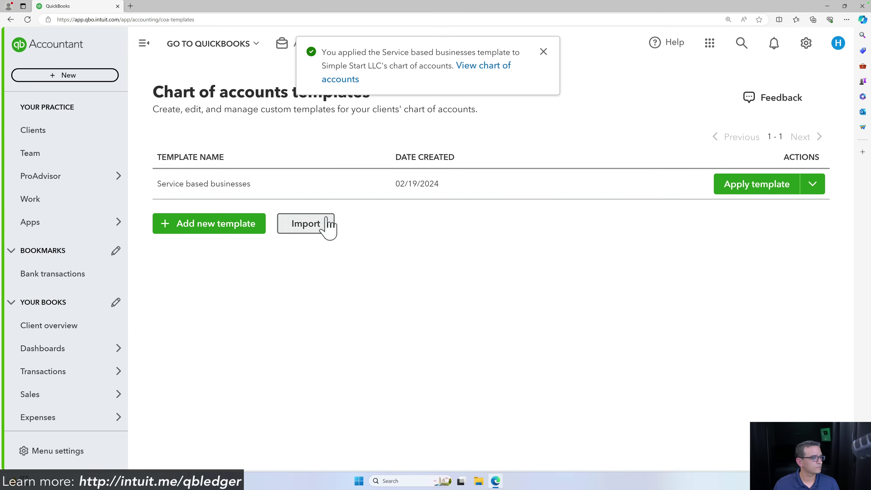
Open the Simple Start LLC client's books and look over its new-entry options and transaction pages, including Bank transactions and Receipts.
click(49, 131)
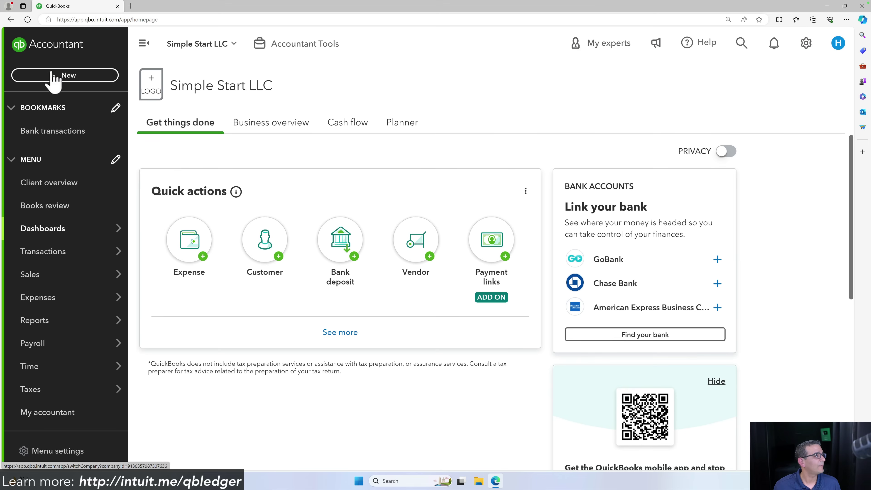
click(39, 78)
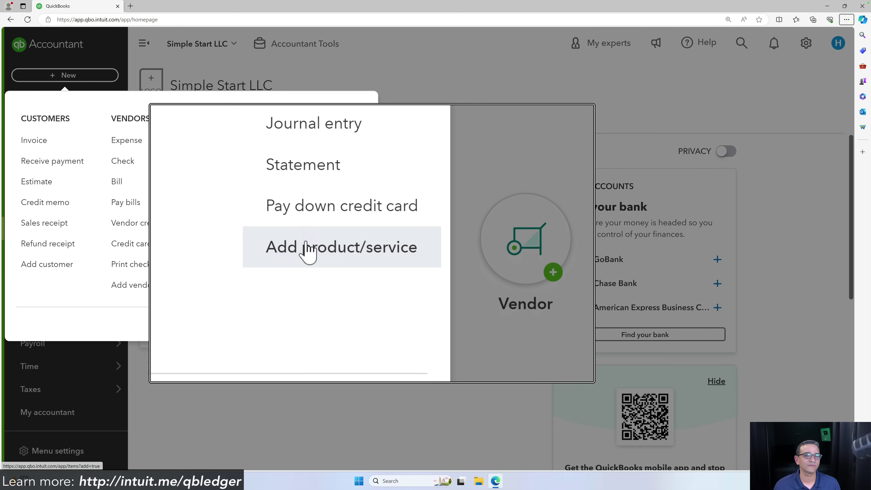
click(68, 253)
click(150, 256)
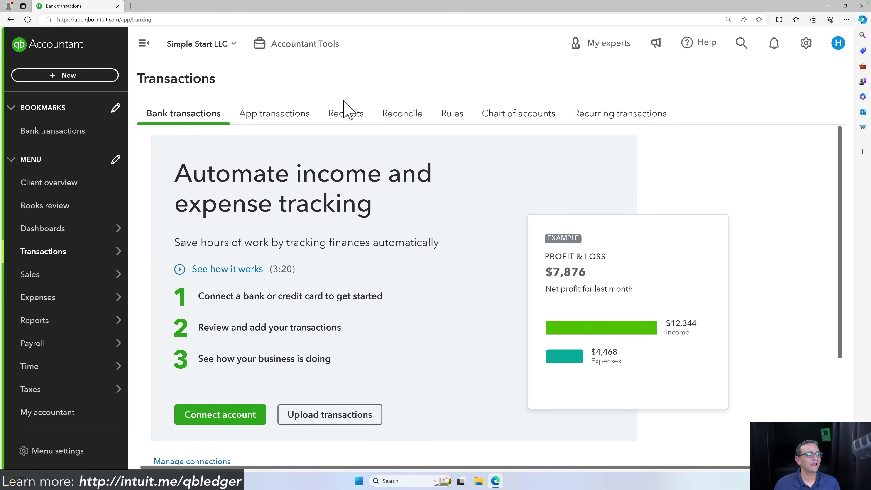
click(347, 118)
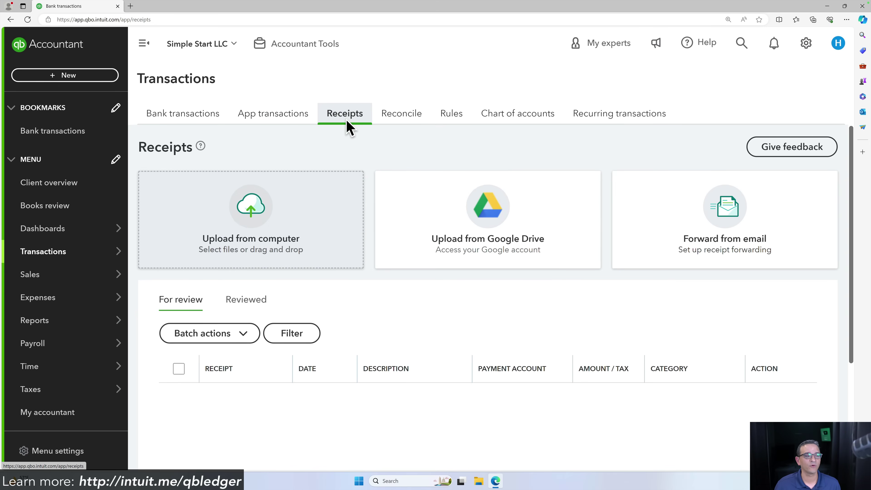
mouse_move(74, 237)
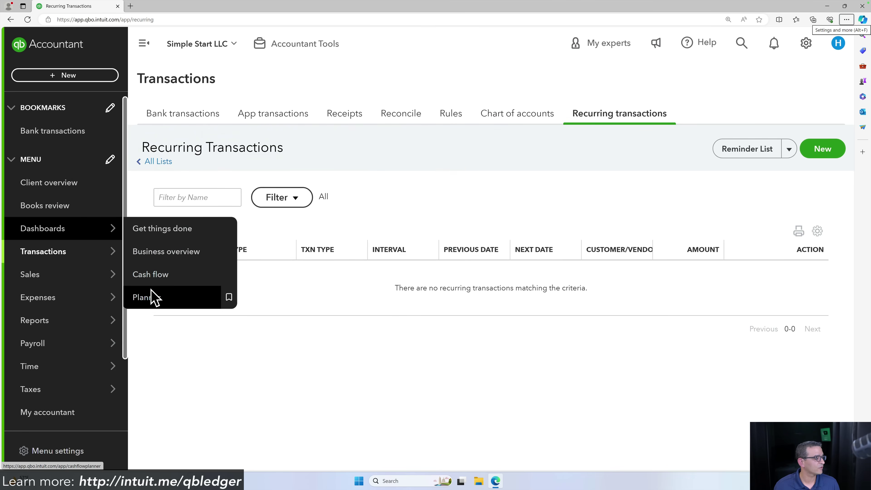
mouse_move(64, 305)
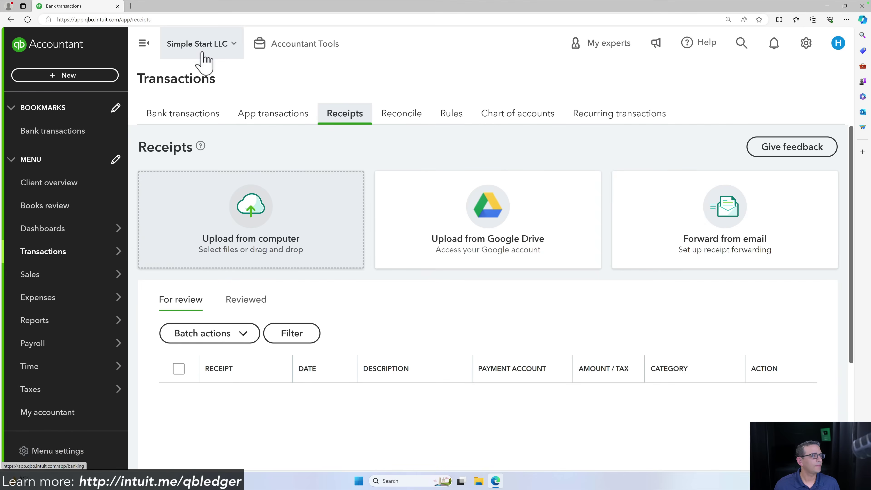
Switch to the New Ledger Client Inc books and look over the Client overview and Books review pages.
click(202, 49)
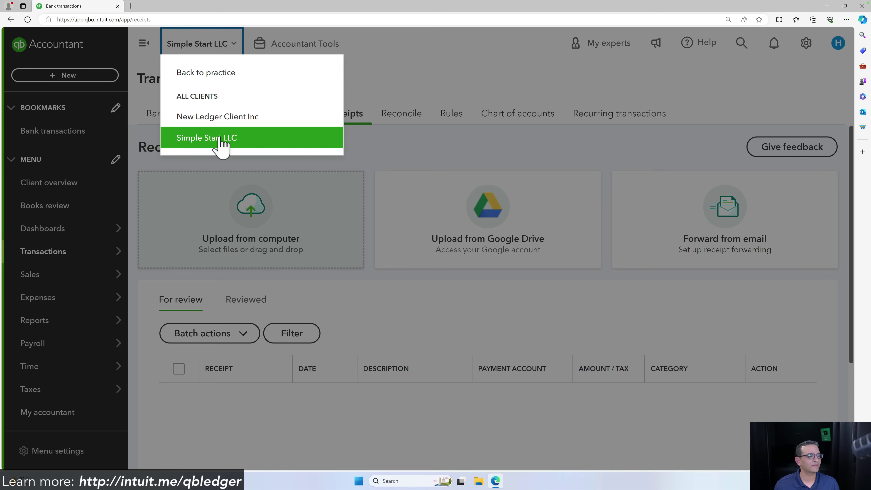
click(220, 120)
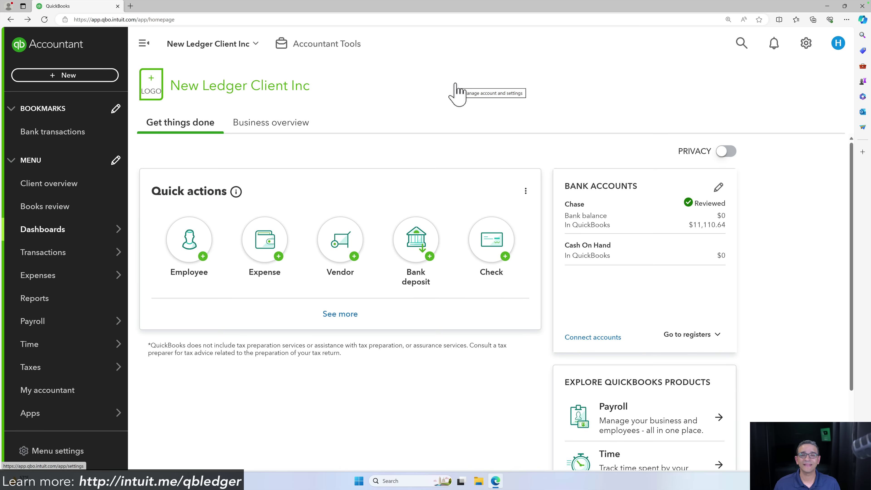
click(43, 207)
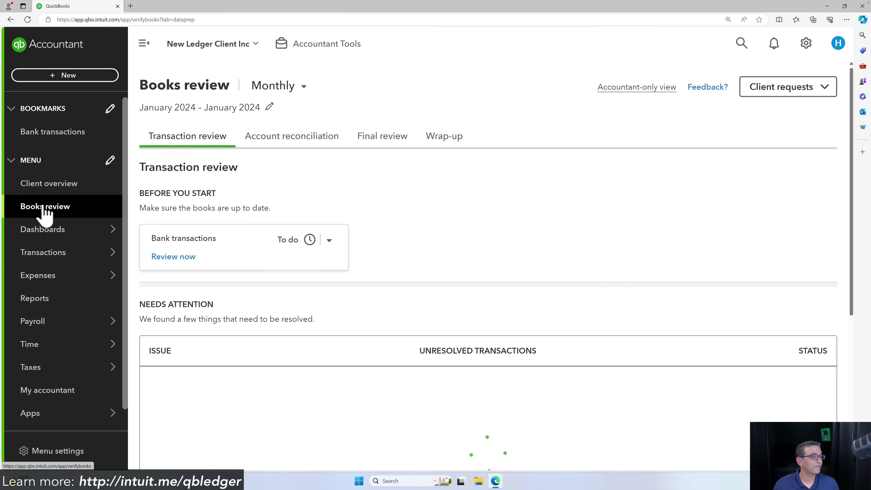
click(49, 185)
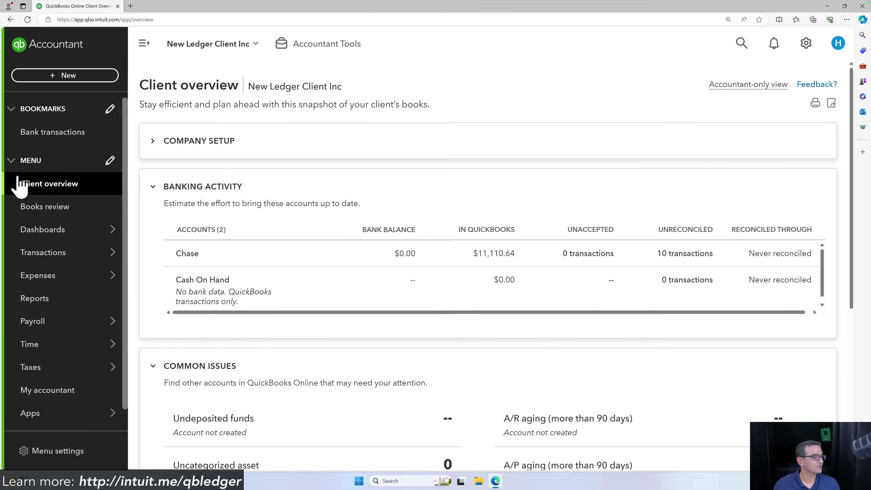
click(26, 211)
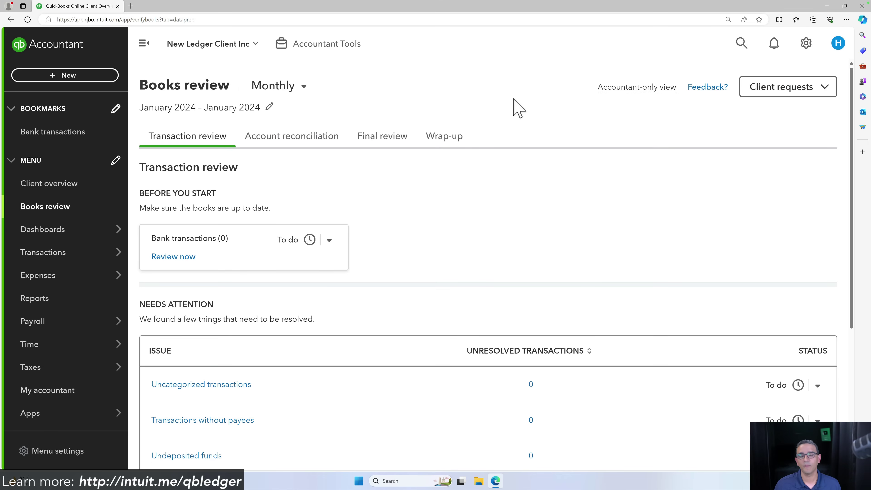
Go to the Import desktop data page for New Ledger Client Inc and open the multiple migration tool.
click(806, 43)
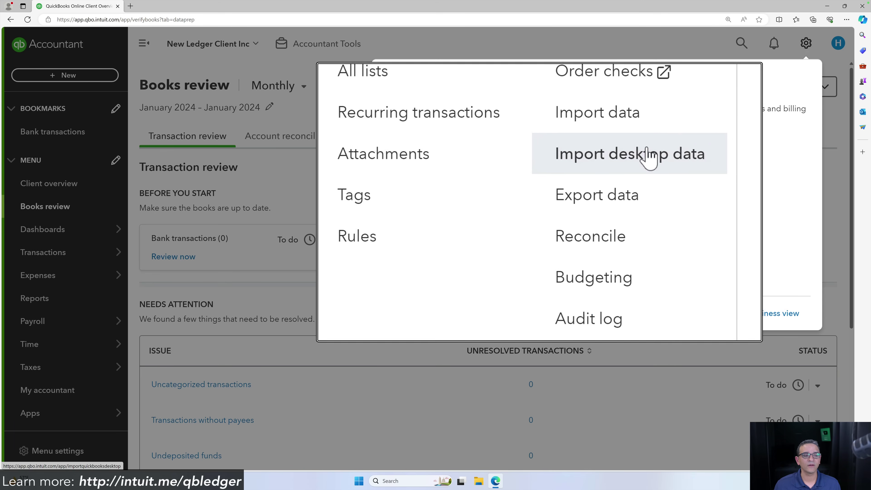
click(661, 156)
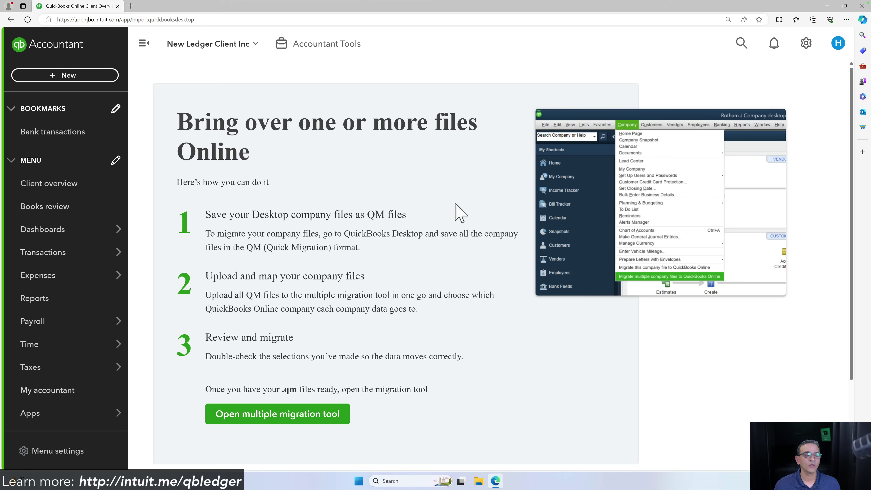
click(247, 417)
click(247, 418)
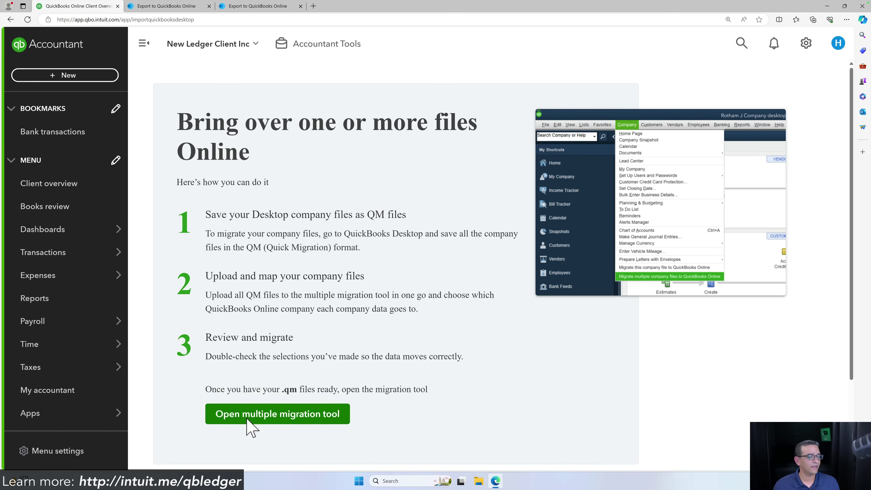
click(247, 418)
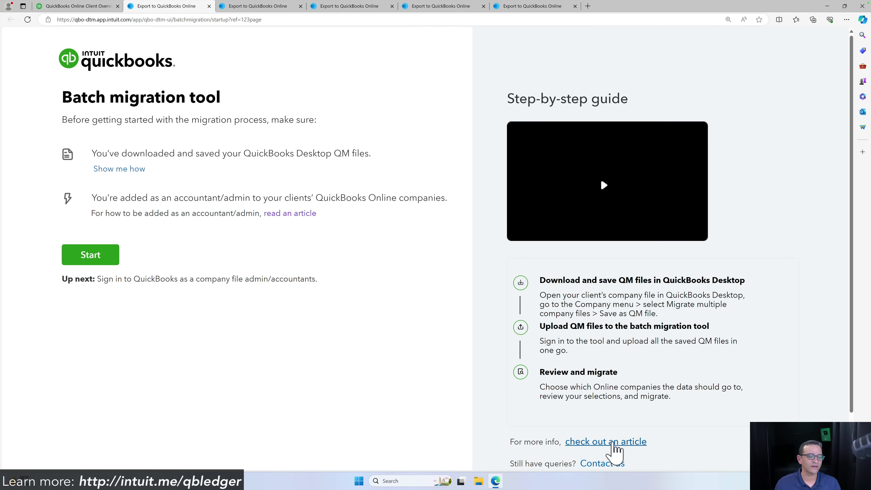
Switch to QuickBooks Desktop and save the sample_product-based business company file as a QM file on the Desktop for multiple-file migration.
key(alt)
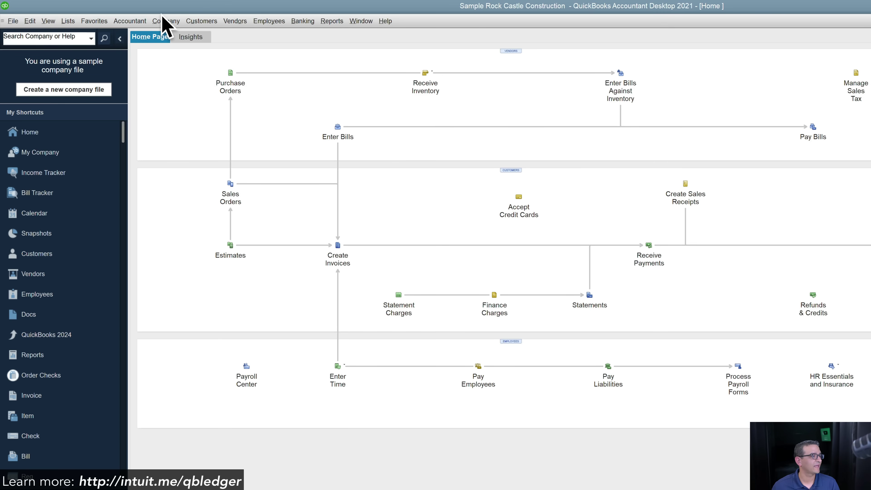
click(166, 21)
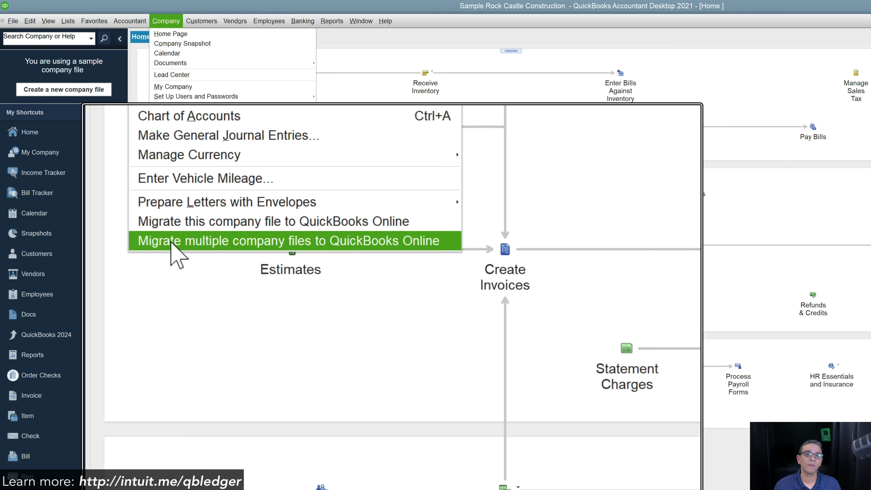
click(171, 242)
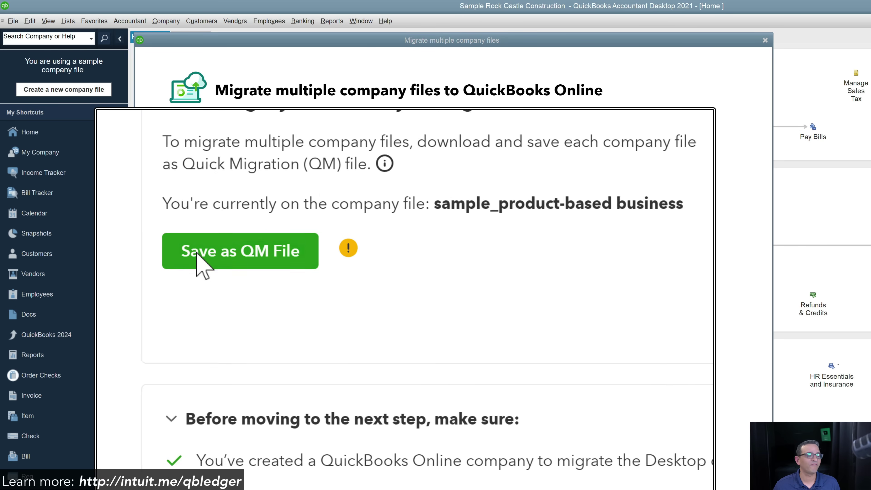
click(198, 253)
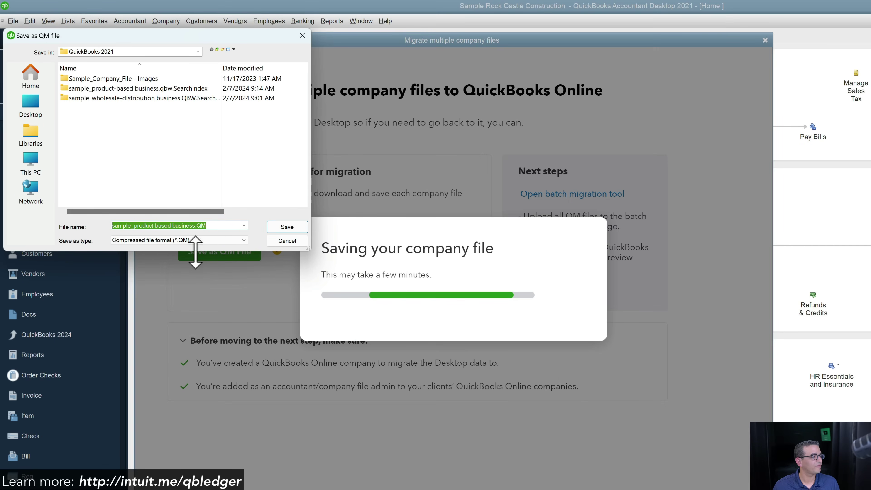
click(40, 109)
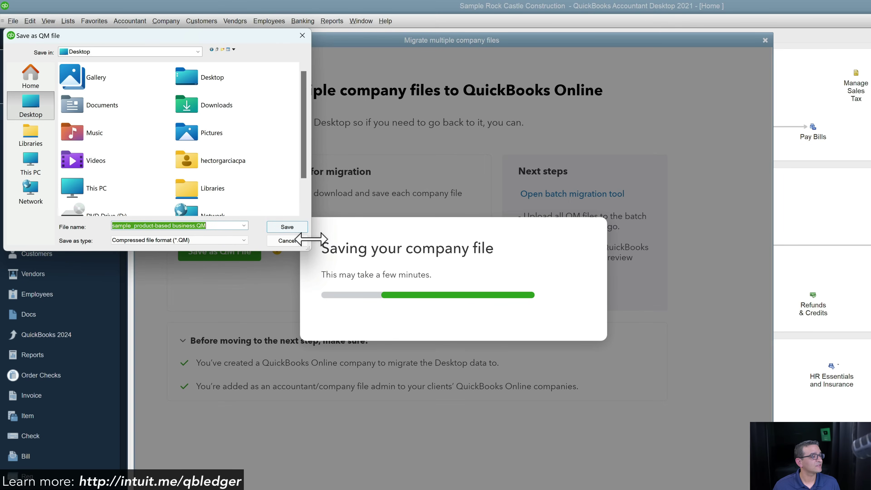
click(288, 227)
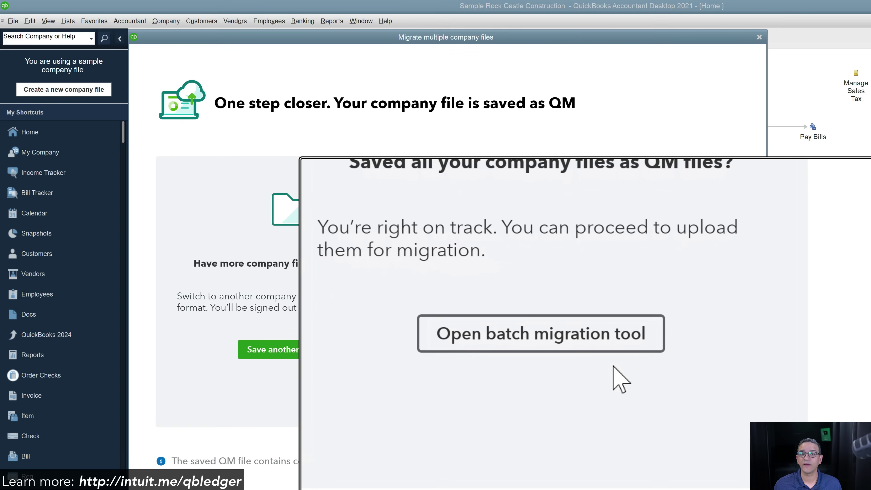
Open the sample_wholesale-distribution business company file and save it as a QM file for multiple-file migration.
click(274, 348)
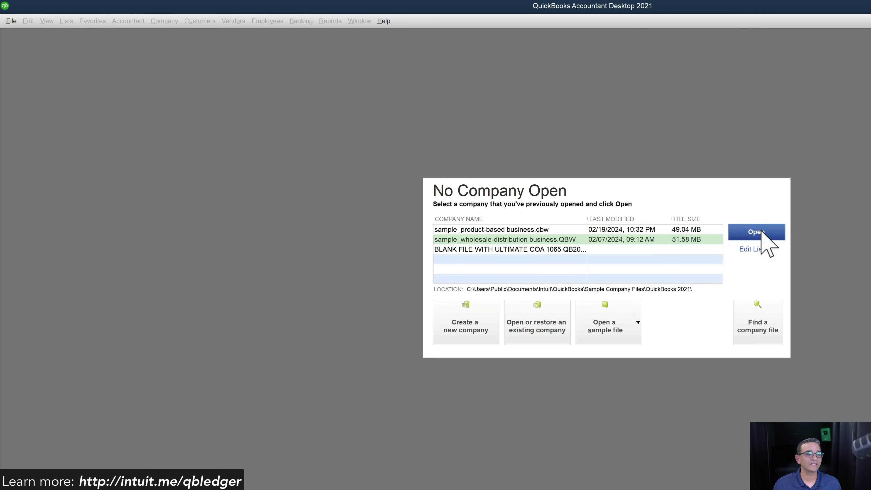
click(758, 232)
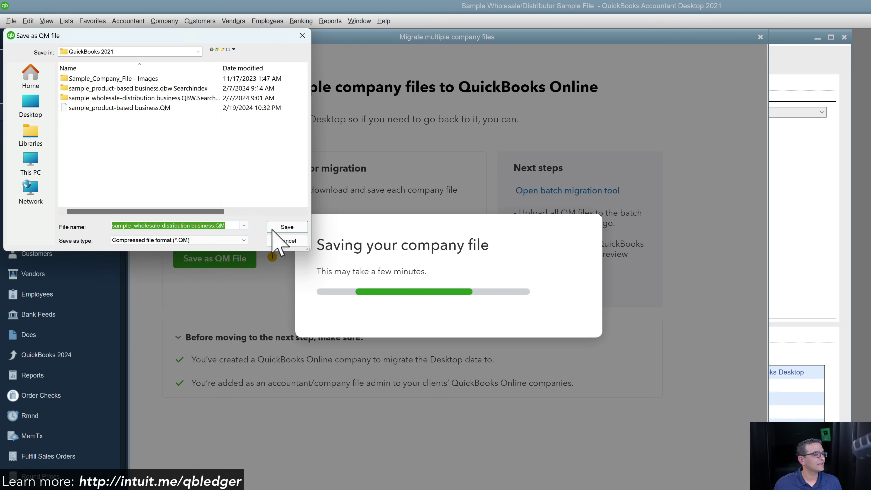
click(283, 226)
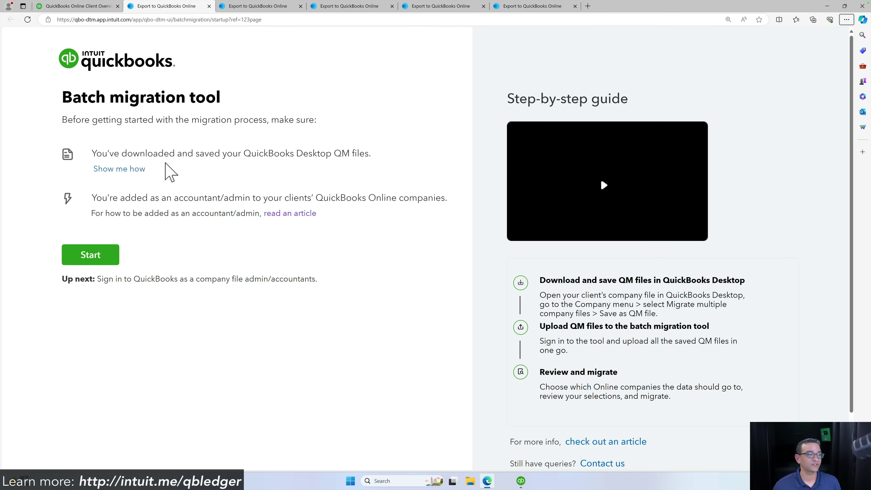
Switch to the browser, open the multiple migration tool from New Ledger Client Inc's Import desktop data page, and start the batch migration.
click(106, 7)
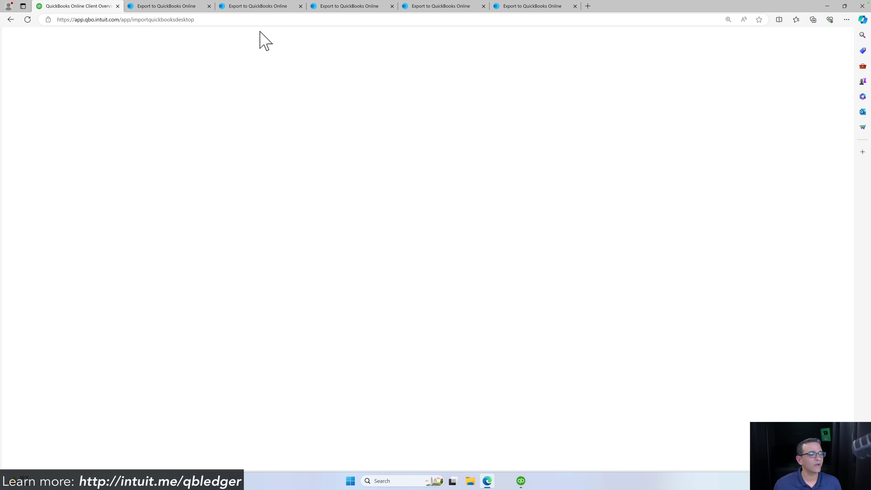
click(806, 44)
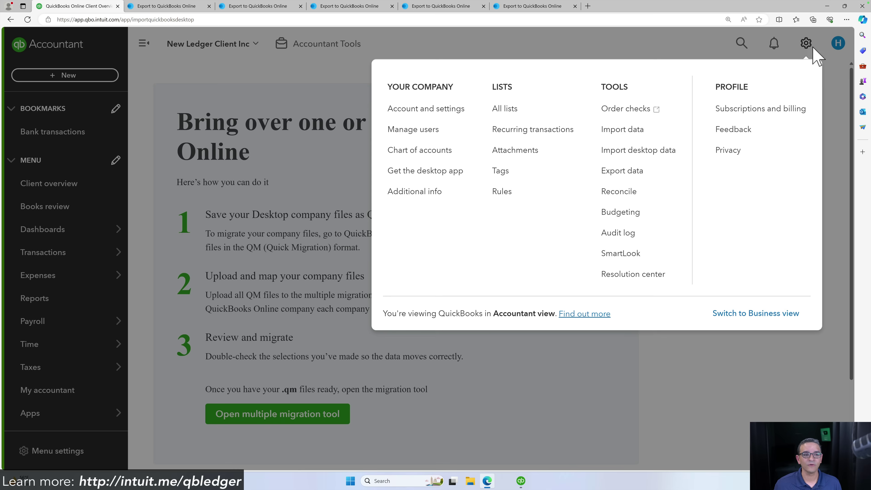
click(636, 151)
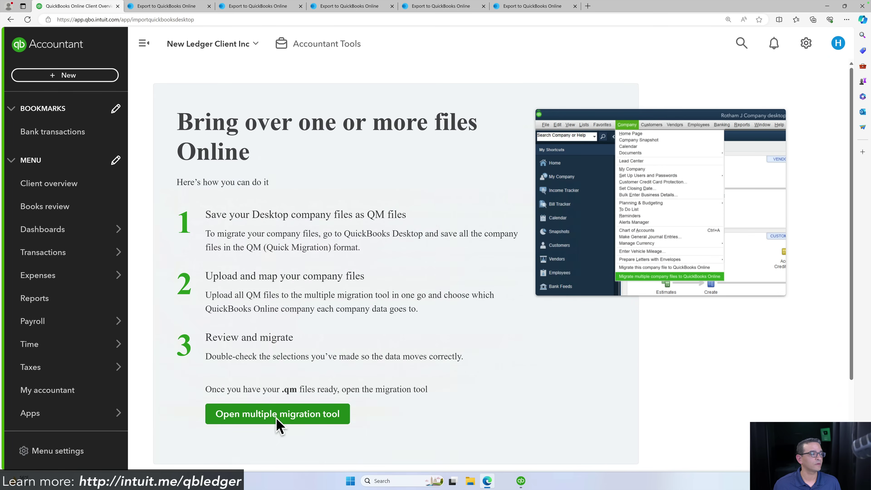
click(277, 414)
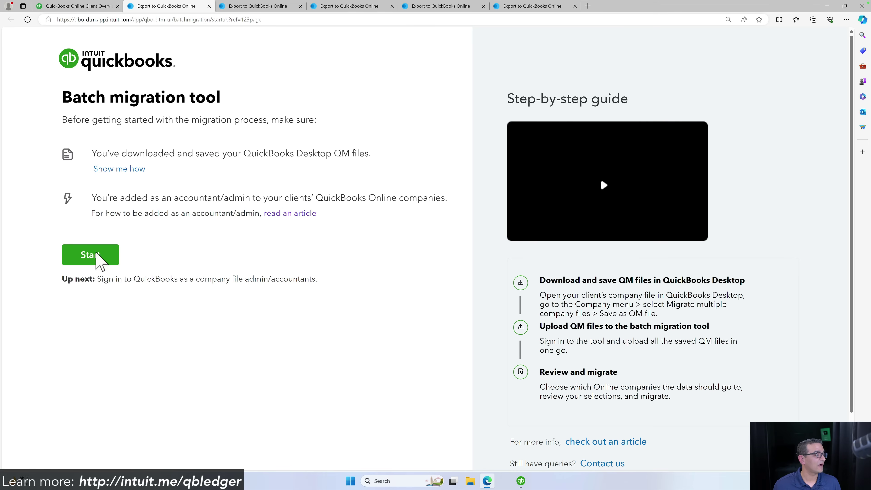
click(90, 260)
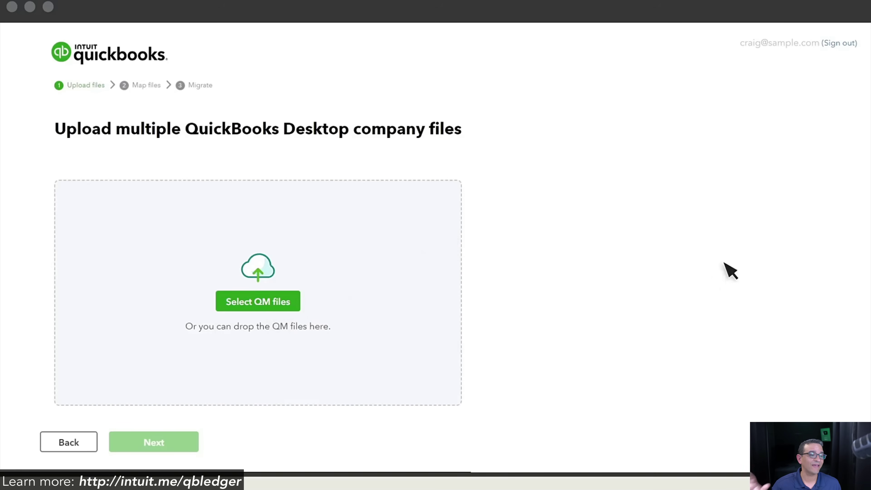
Upload Craig's Design and Landscaping.QM and Harry's Homebuilders.QM and map each file to the QuickBooks Online company of the same name.
drag(869, 241, 309, 289)
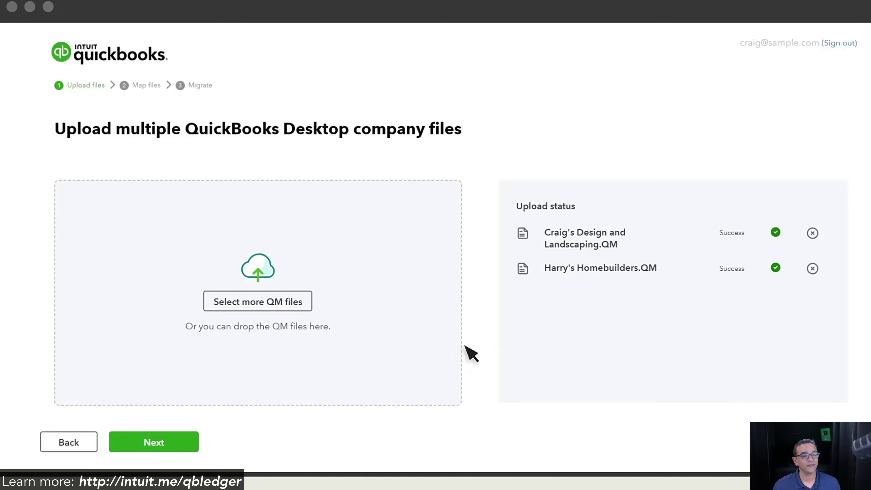
click(171, 444)
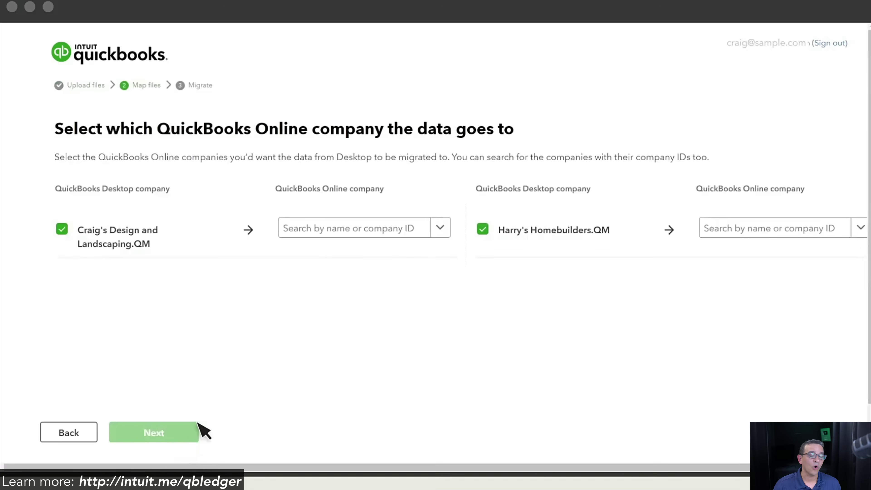
click(440, 228)
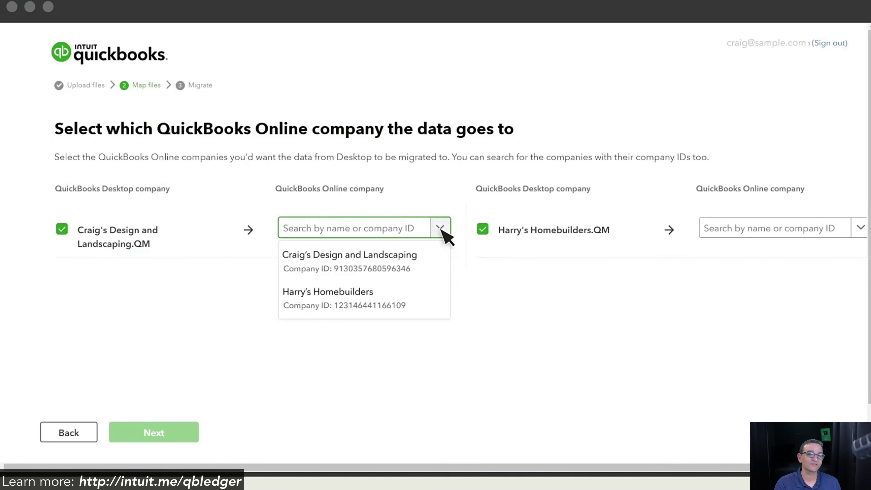
click(410, 269)
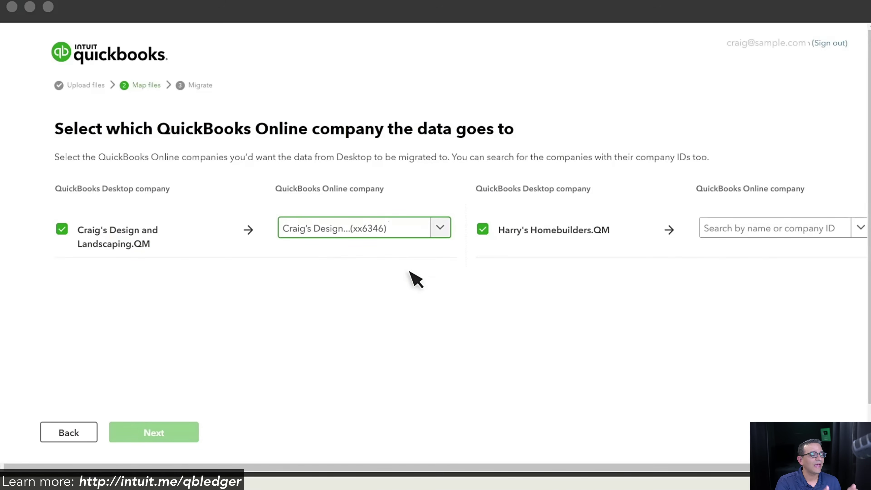
click(848, 235)
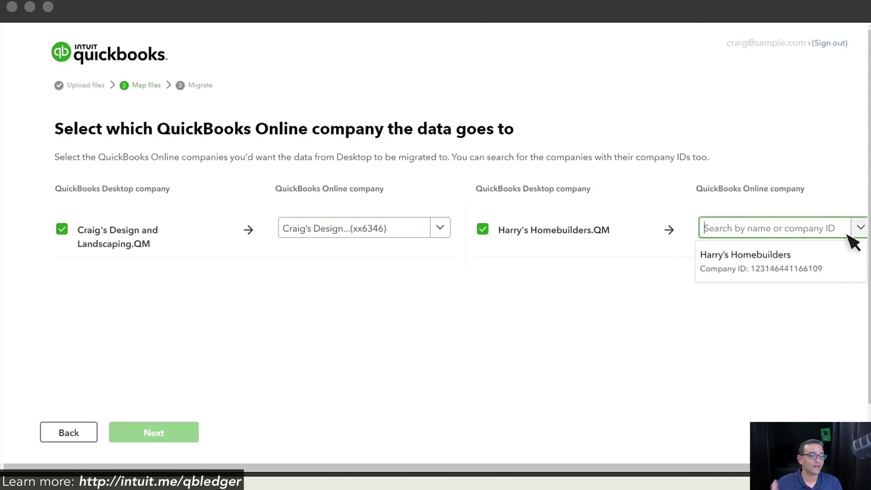
click(822, 275)
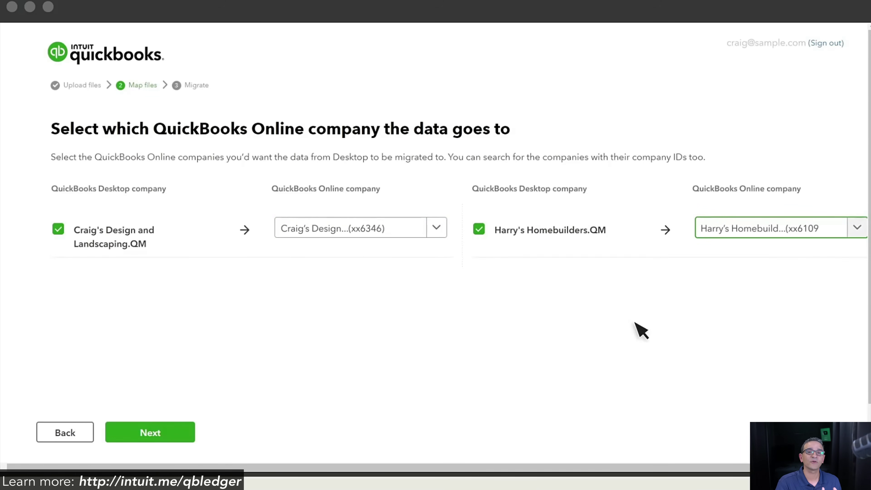
Continue through the review of the mapped company files and run the migration.
click(170, 434)
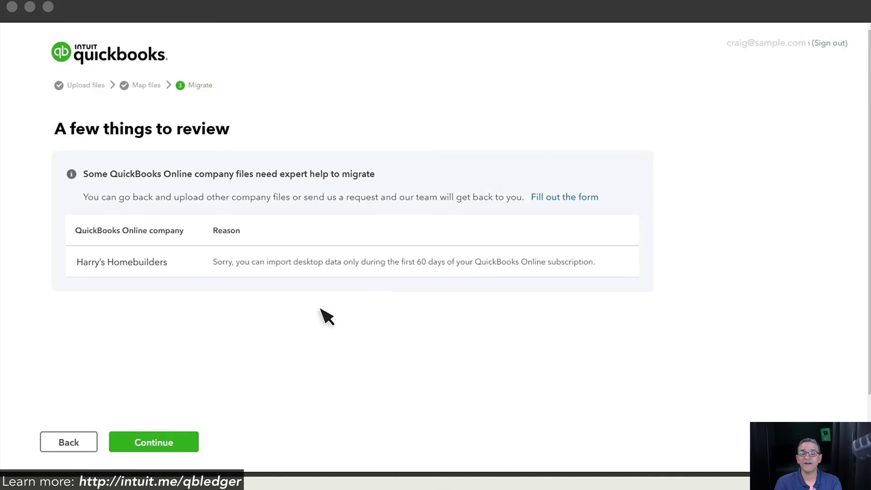
click(166, 447)
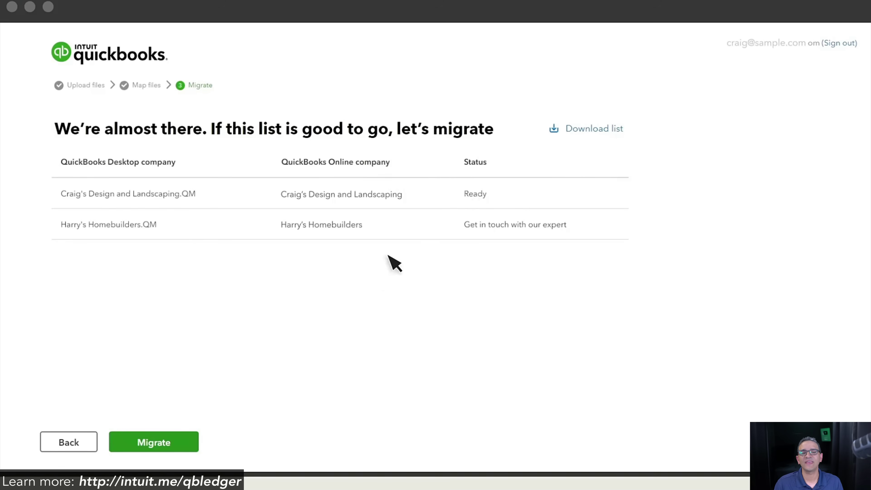
click(177, 446)
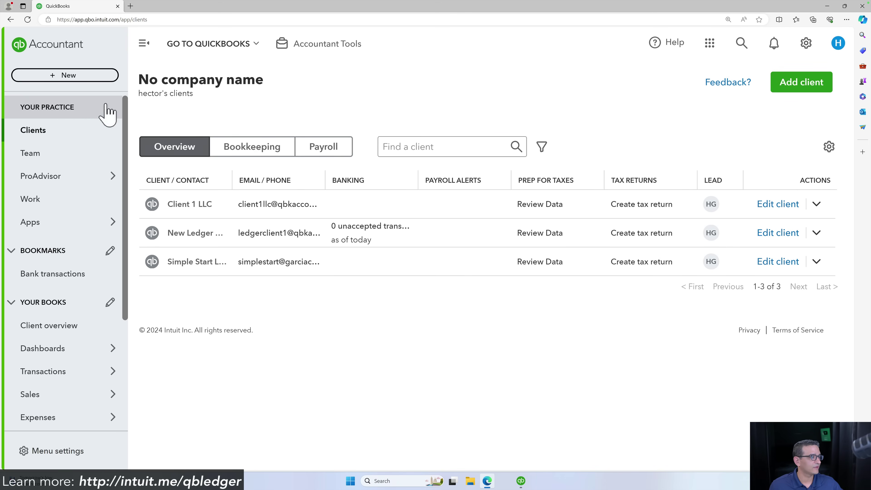
Go to the practice's Subscriptions and billing page from the Clients list and look over the accountant-billed subscriptions.
click(34, 130)
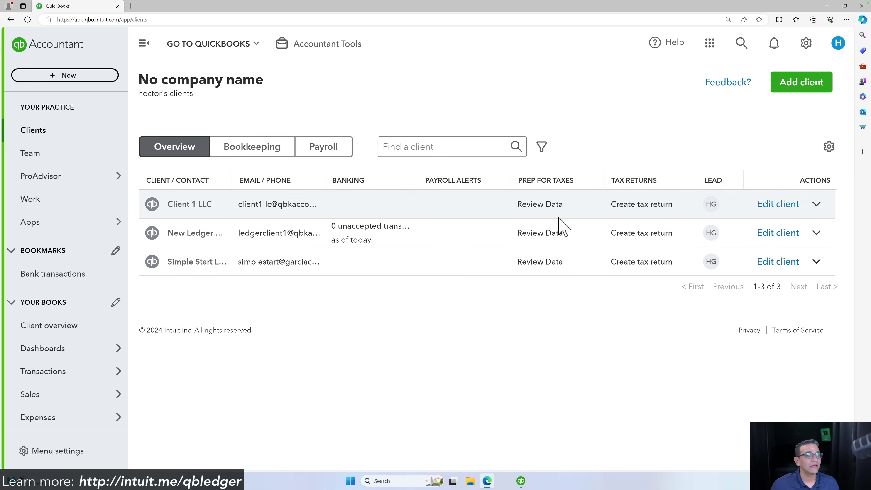
click(806, 44)
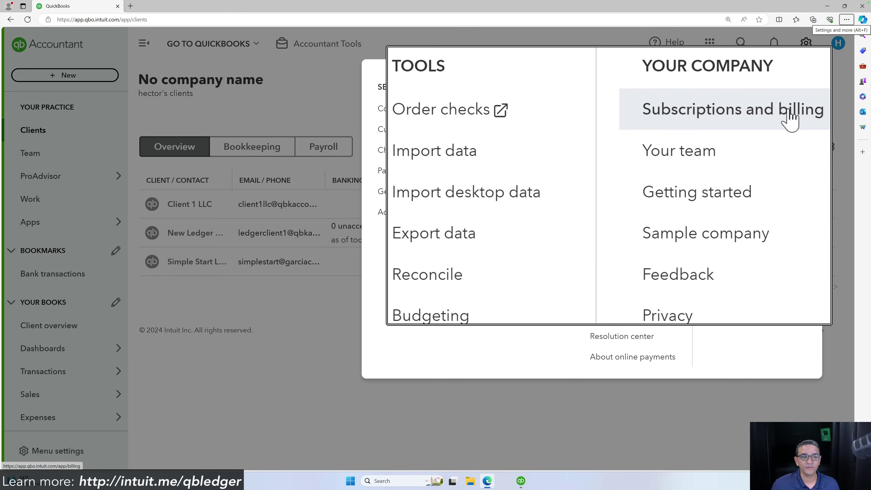
click(791, 117)
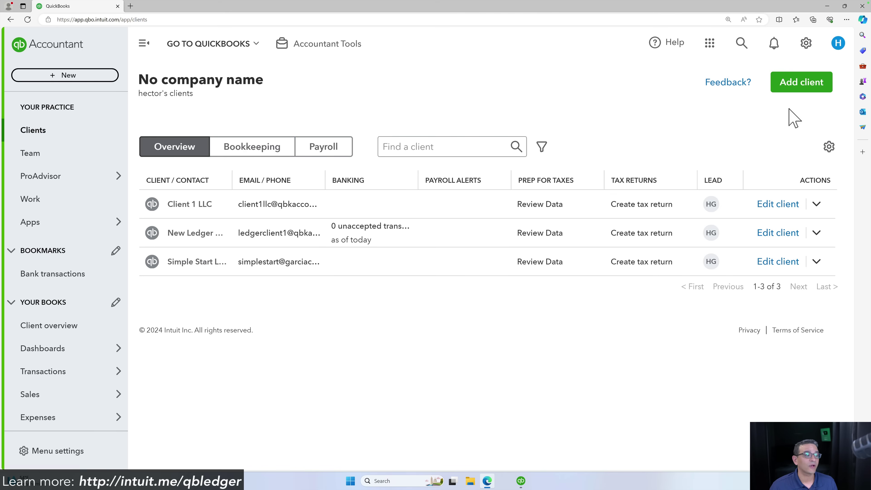
click(806, 44)
click(768, 117)
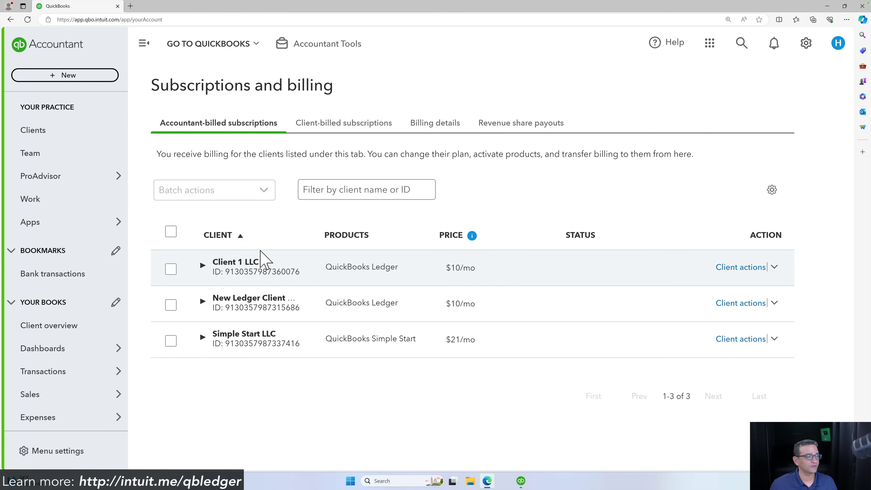
key(ctrl+minus)
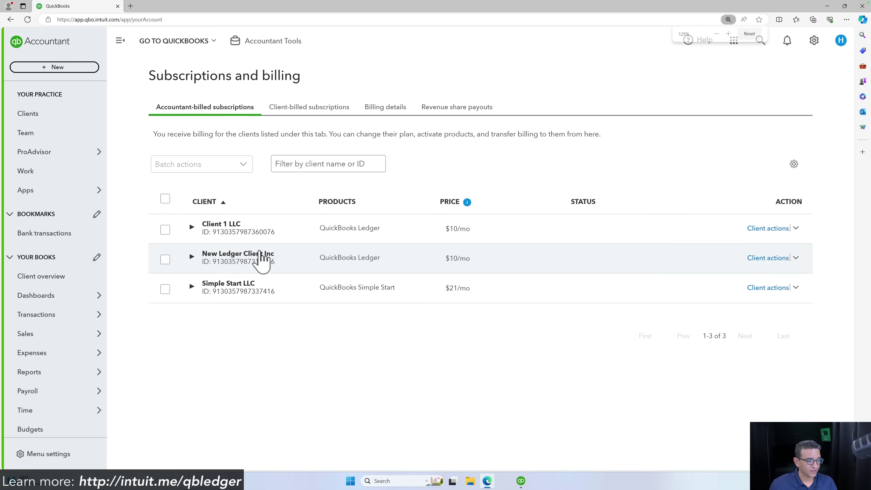
key(ctrl+plus)
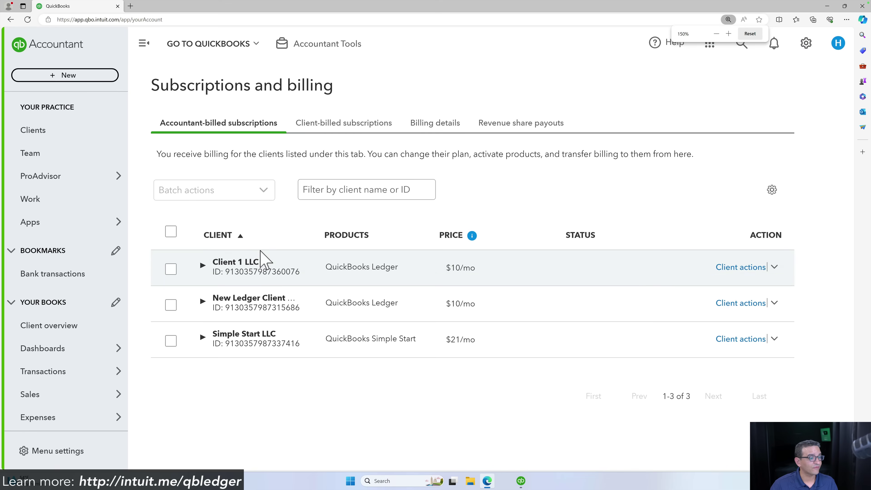
Look over the subscription actions for New Ledger Client Inc and the transfer billing to client terms, and decline the transfer.
click(203, 301)
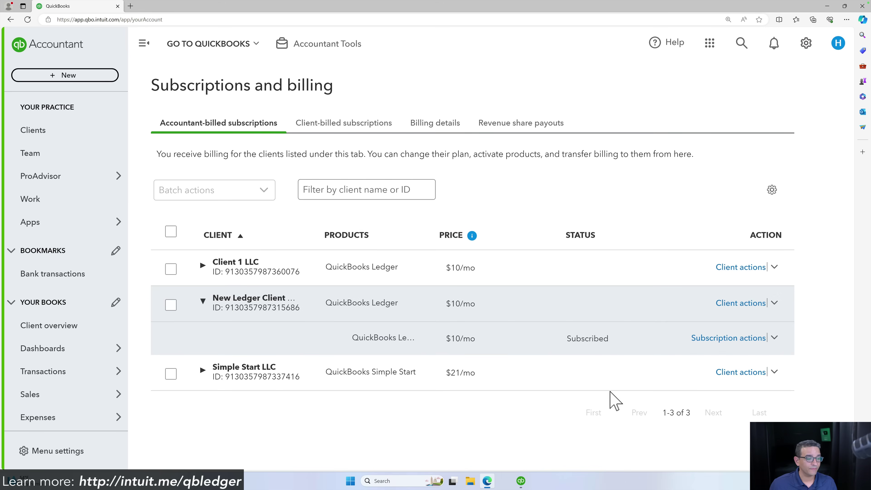
click(774, 338)
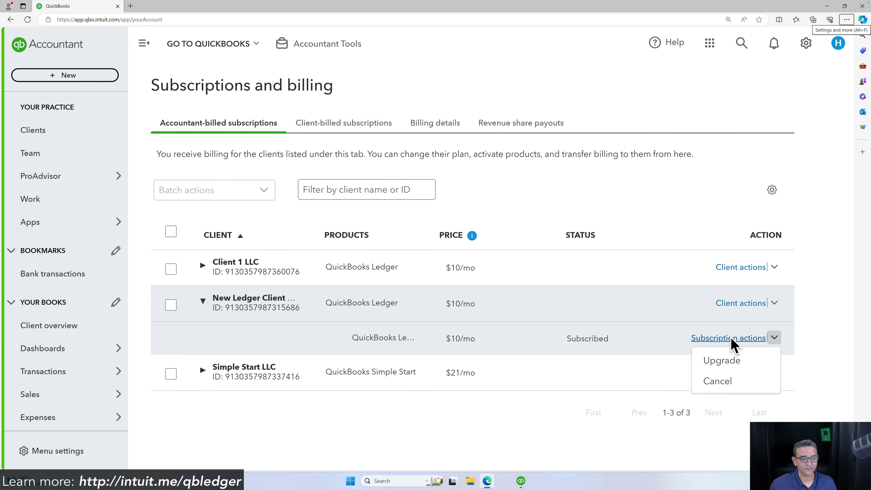
click(734, 386)
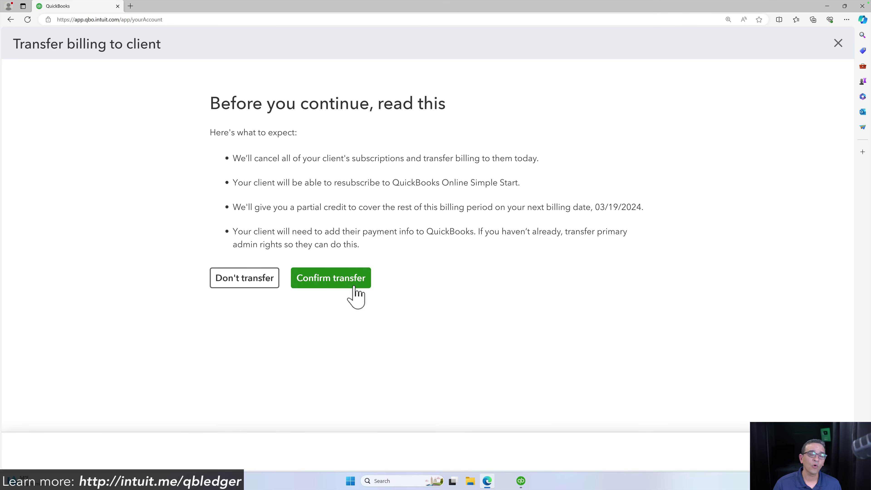
click(234, 278)
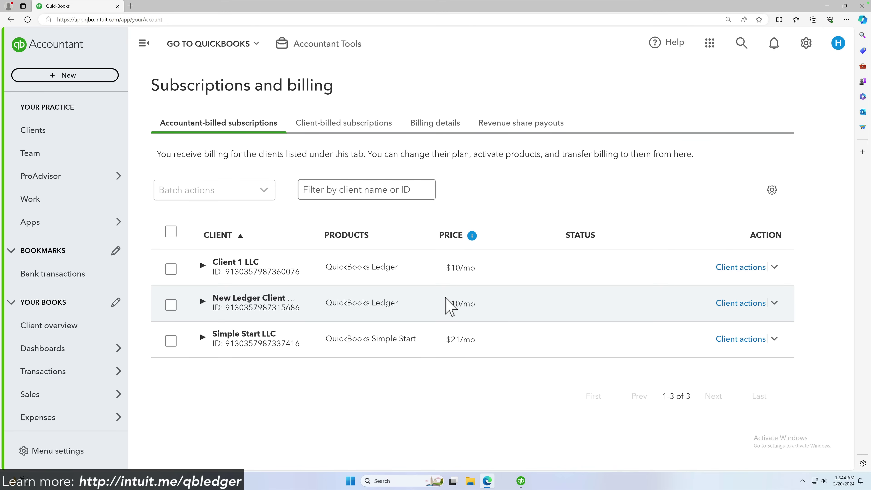
Switch to the New Ledger Client Inc books from the accountant's client list.
click(229, 48)
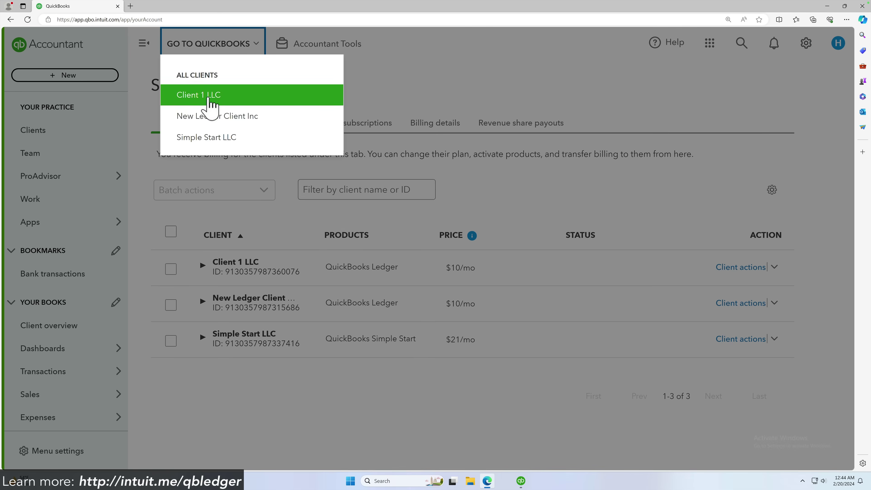
click(212, 118)
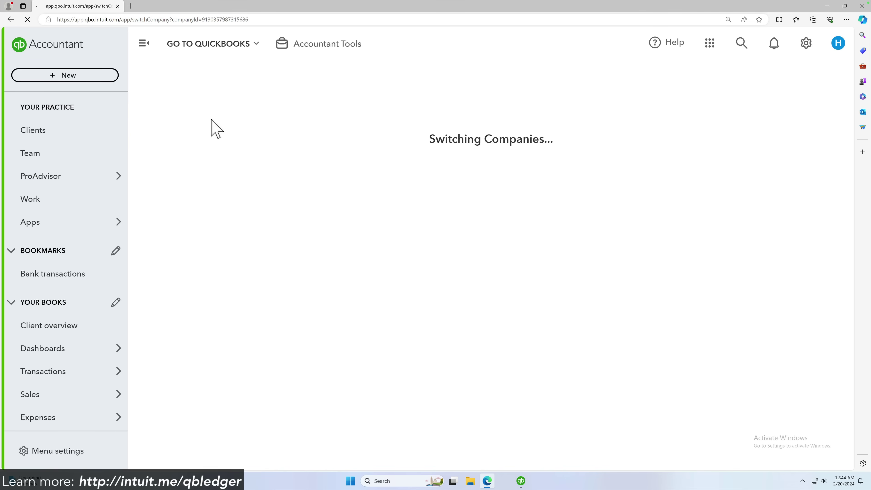